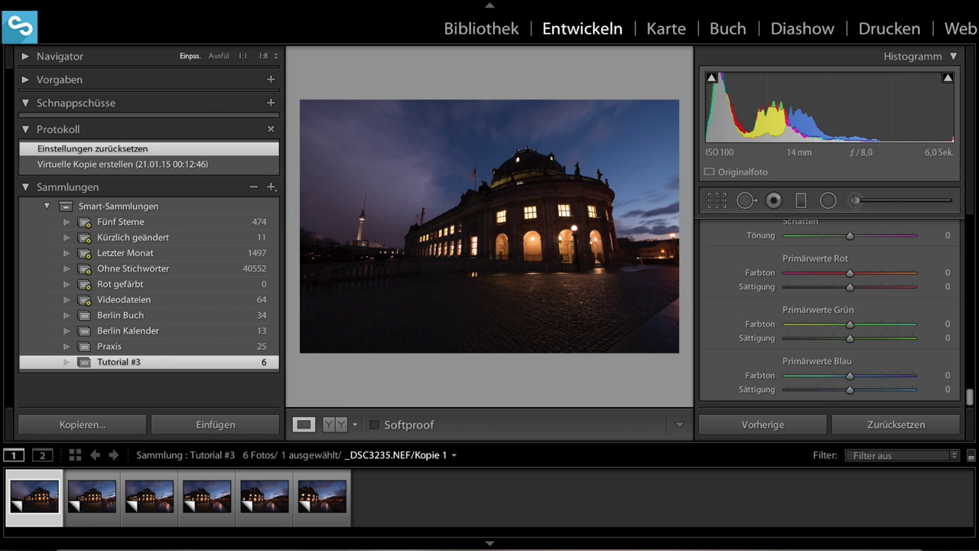
Collapse the left panel and step forward through the first Bode Museum frames.
{"action": "left_click", "coordinate": [2, 252]}
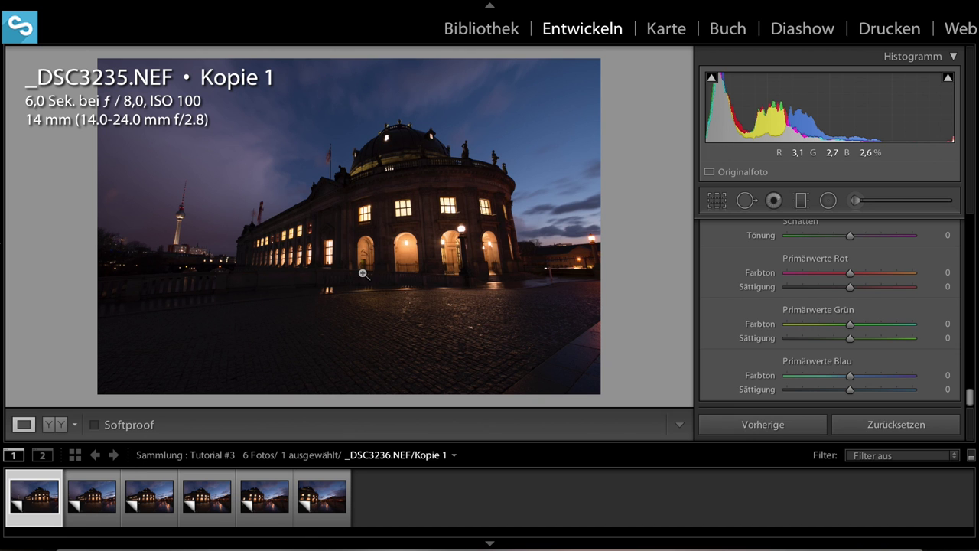
{"action": "key", "text": "Right"}
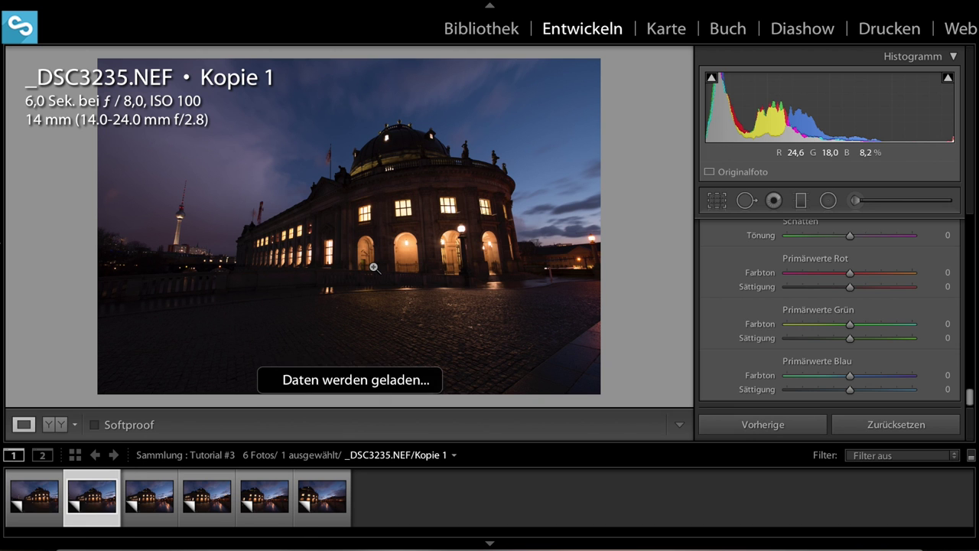
{"action": "key", "text": "Left"}
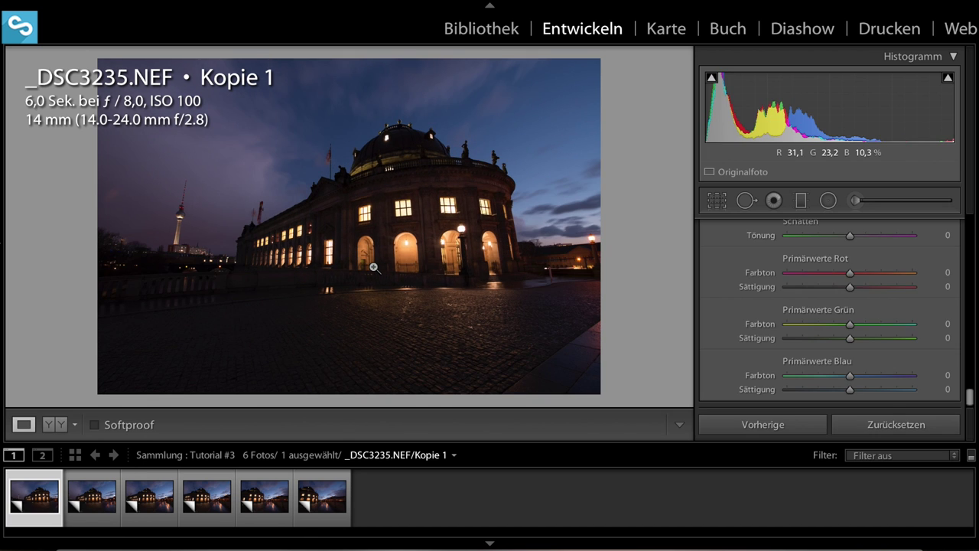
{"action": "key", "text": "Right"}
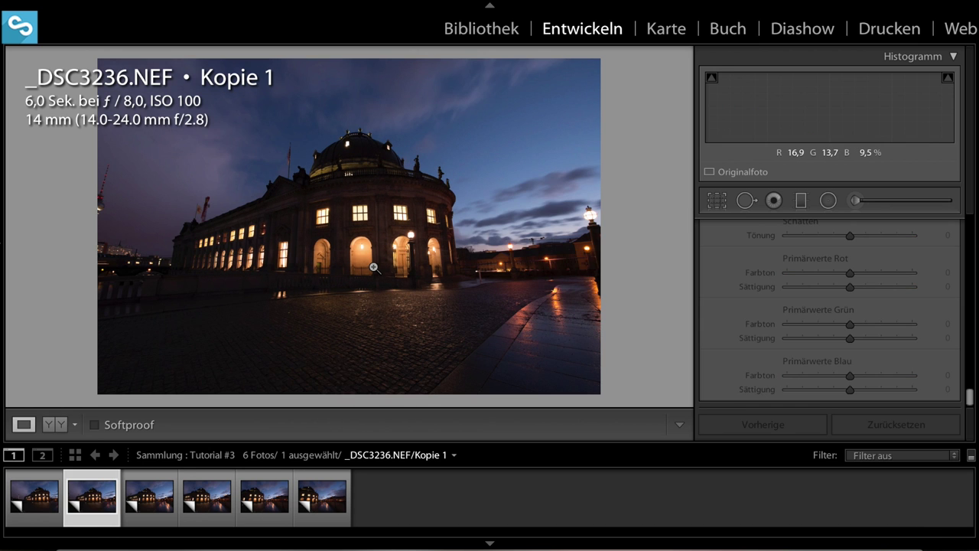
{"action": "key", "text": "Right"}
{"action": "key", "text": "Right"}
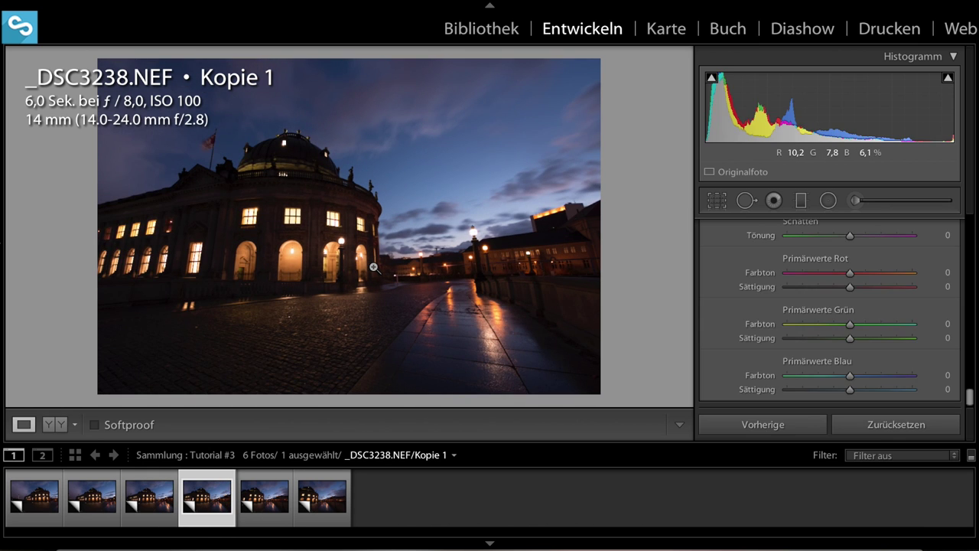
{"action": "key", "text": "Right"}
{"action": "key", "text": "Right"}
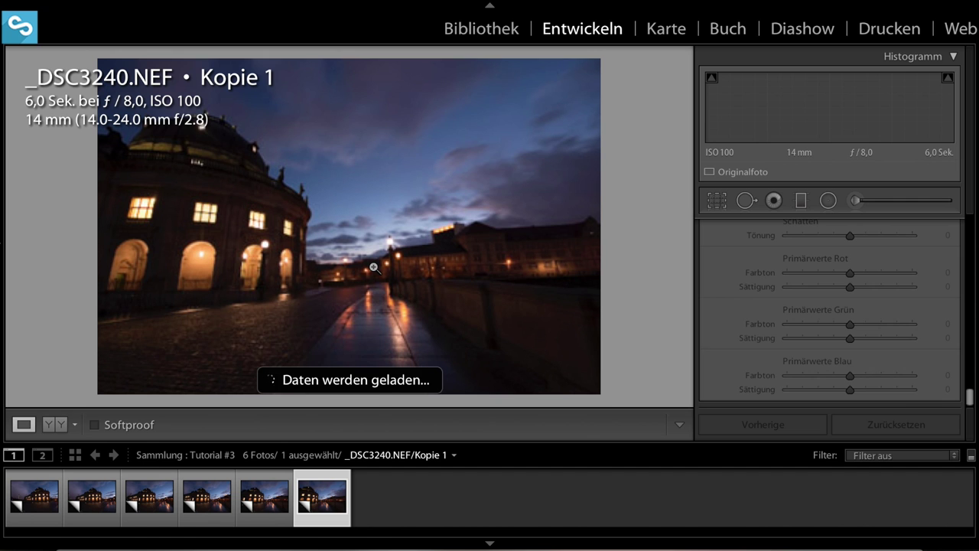
Jump back to _DSC3235, cycle through to the last frame, then return to _DSC3236.
{"action": "left_click", "coordinate": [38, 499]}
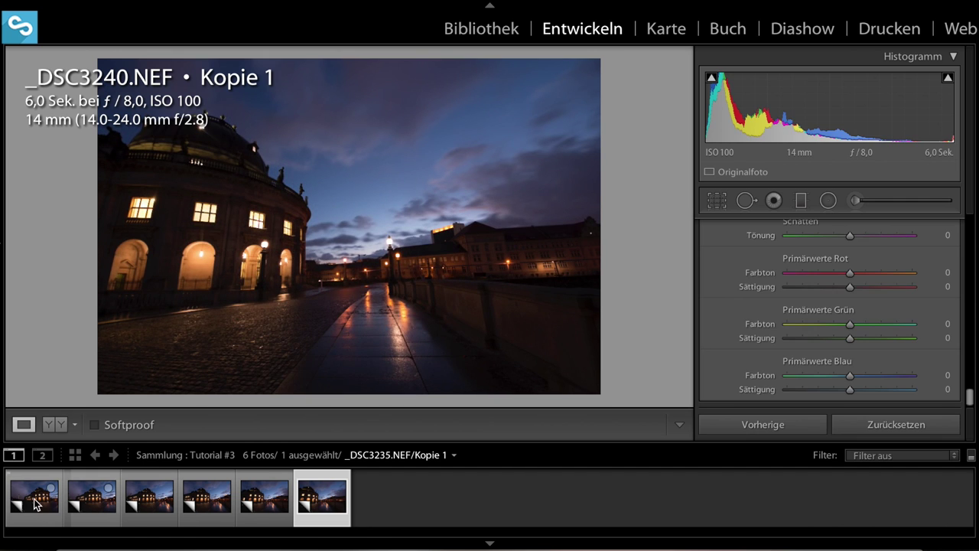
{"action": "key", "text": "Right"}
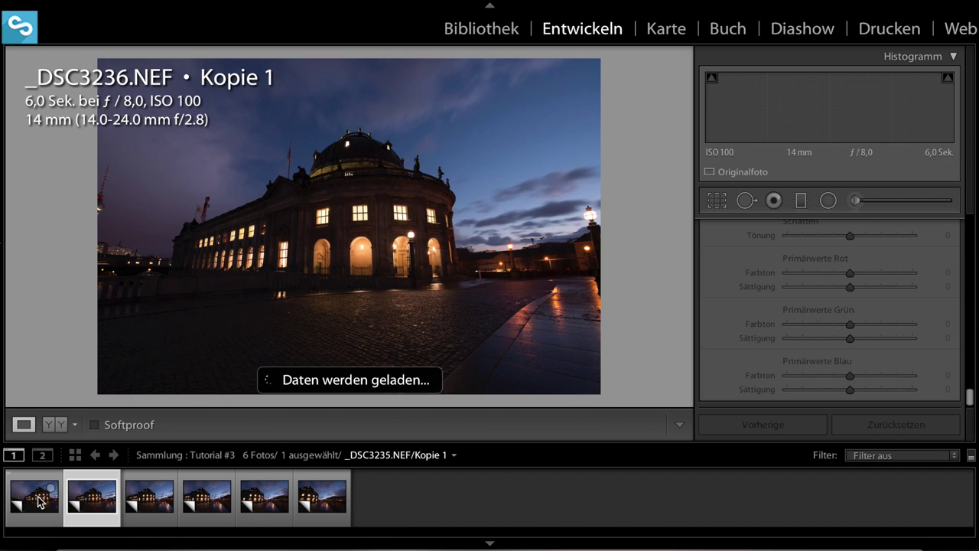
{"action": "key", "text": "Right"}
{"action": "key", "text": "Right"}
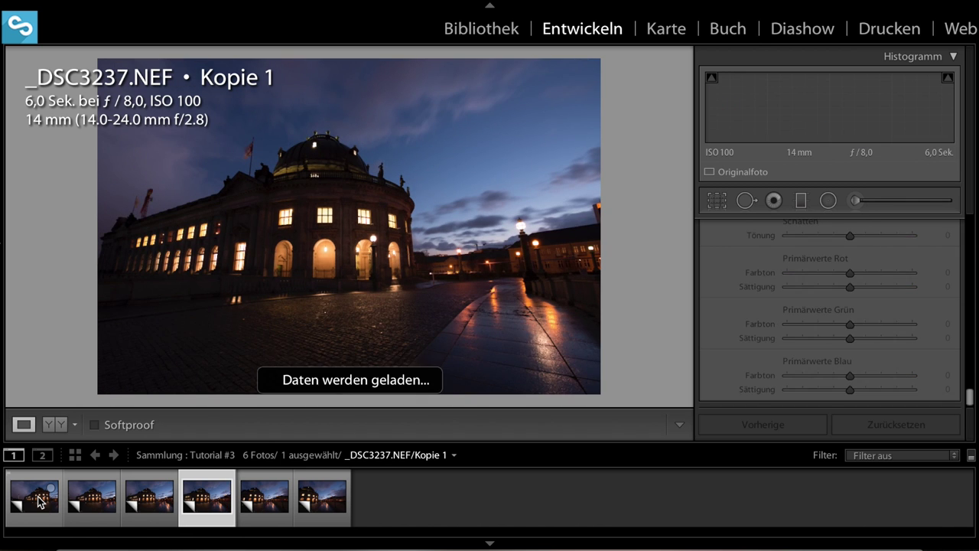
{"action": "key", "text": "Right"}
{"action": "key", "text": "Right"}
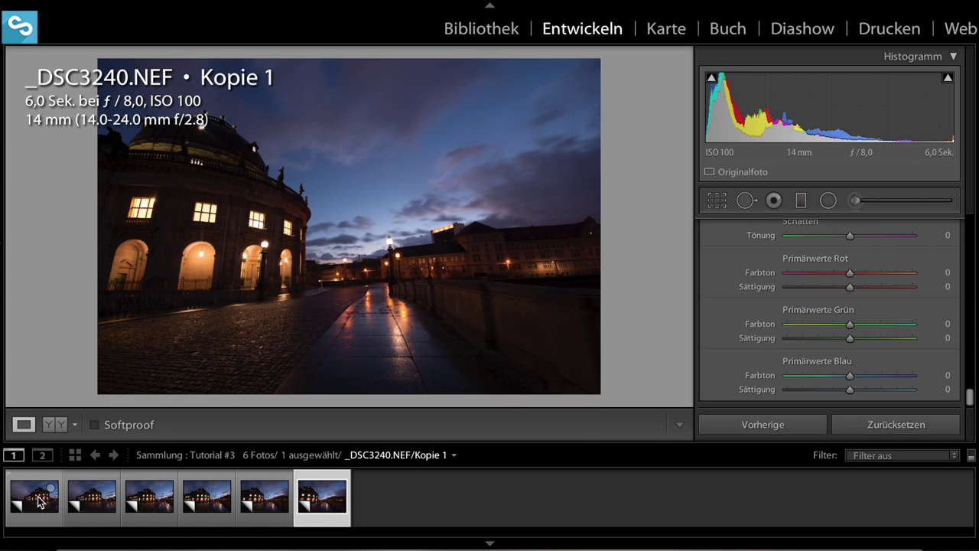
{"action": "key", "text": "Left"}
{"action": "key", "text": "Left"}
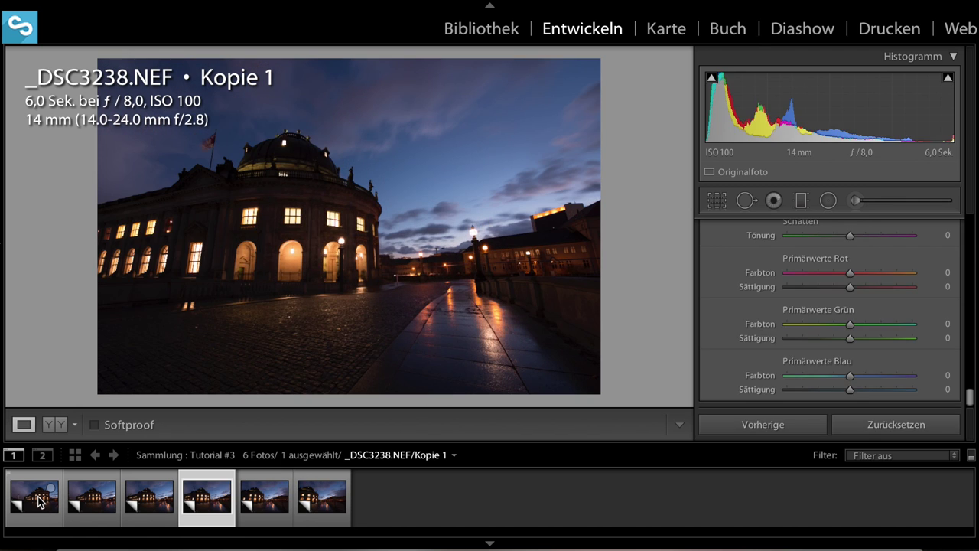
{"action": "key", "text": "Left"}
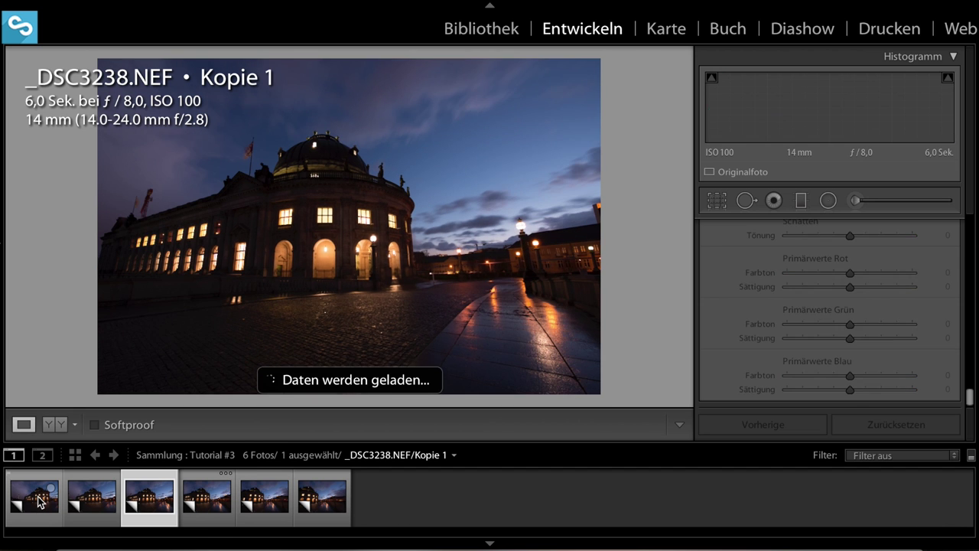
{"action": "key", "text": "Left"}
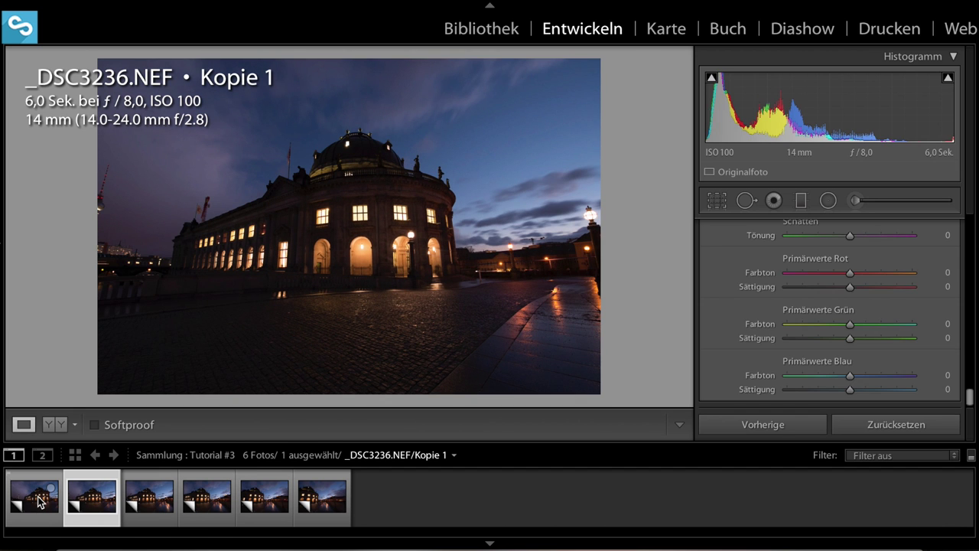
Go back to frame _DSC3235 and scroll the Develop panel up to Grundeinstellungen.
{"action": "left_click", "coordinate": [39, 501]}
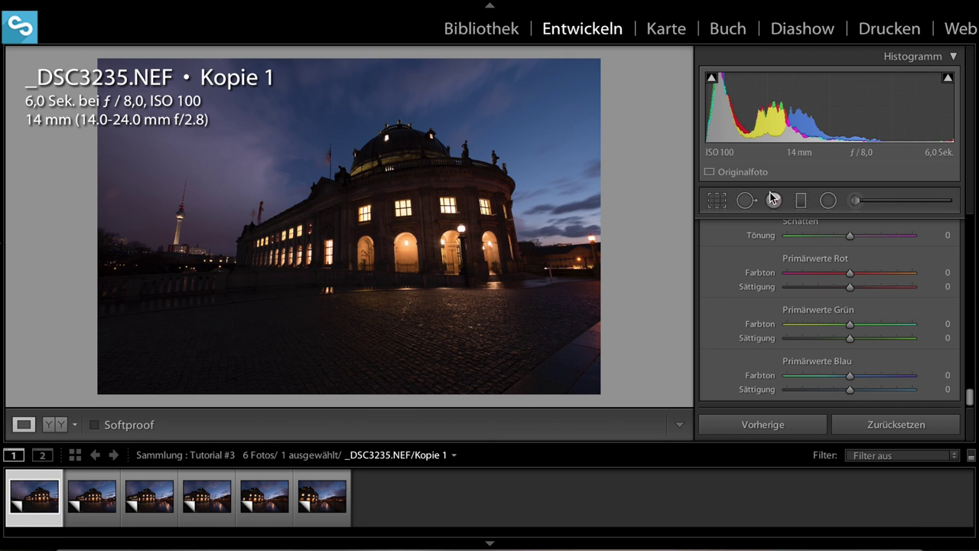
{"action": "scroll", "coordinate": [819, 290], "scroll_direction": "up", "scroll_amount": 3}
{"action": "scroll", "coordinate": [819, 289], "scroll_direction": "up", "scroll_amount": 6}
{"action": "scroll", "coordinate": [817, 289], "scroll_direction": "up", "scroll_amount": 5}
{"action": "scroll", "coordinate": [815, 292], "scroll_direction": "up", "scroll_amount": 5}
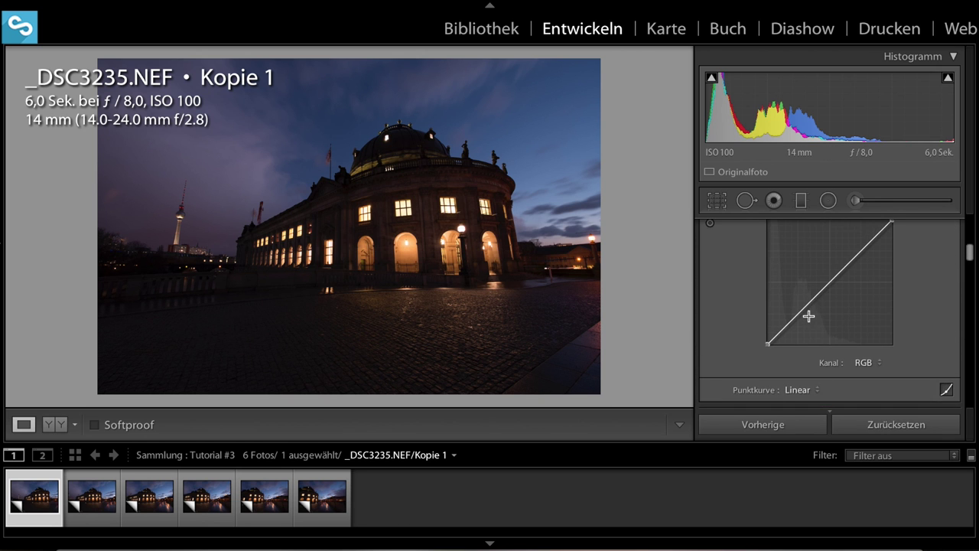
{"action": "scroll", "coordinate": [820, 304], "scroll_direction": "up", "scroll_amount": 5}
{"action": "scroll", "coordinate": [818, 302], "scroll_direction": "up", "scroll_amount": 3}
{"action": "scroll", "coordinate": [817, 302], "scroll_direction": "up", "scroll_amount": 1}
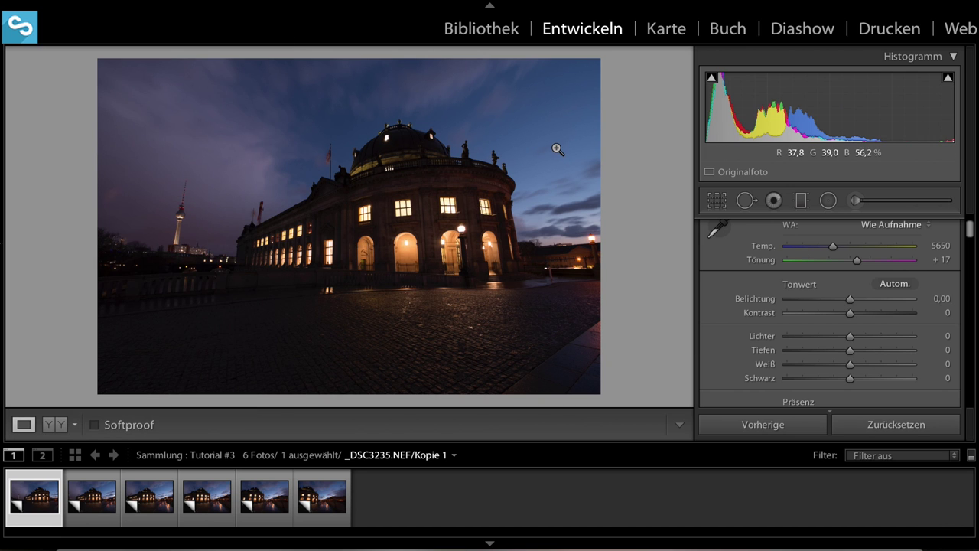
Hide the filmstrip, raise Tiefen to +100 and lower Lichter to −50.
{"action": "left_click", "coordinate": [491, 545]}
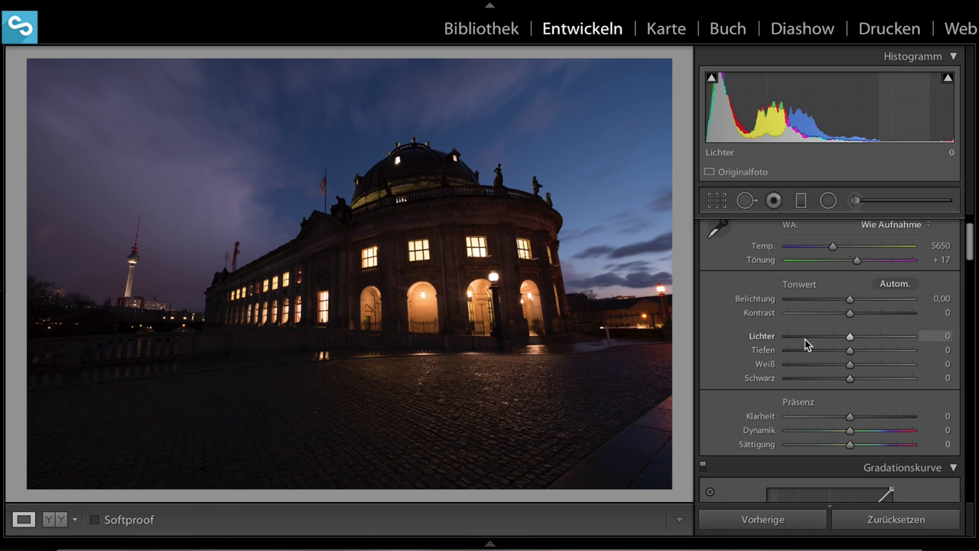
{"action": "left_click_drag", "start_coordinate": [851, 350], "coordinate": [931, 354]}
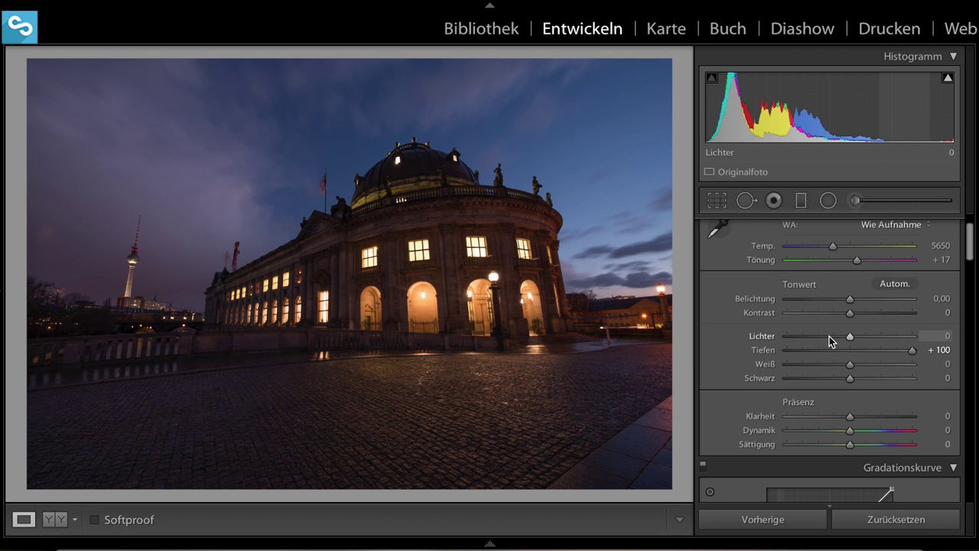
{"action": "left_click_drag", "start_coordinate": [829, 336], "coordinate": [826, 337]}
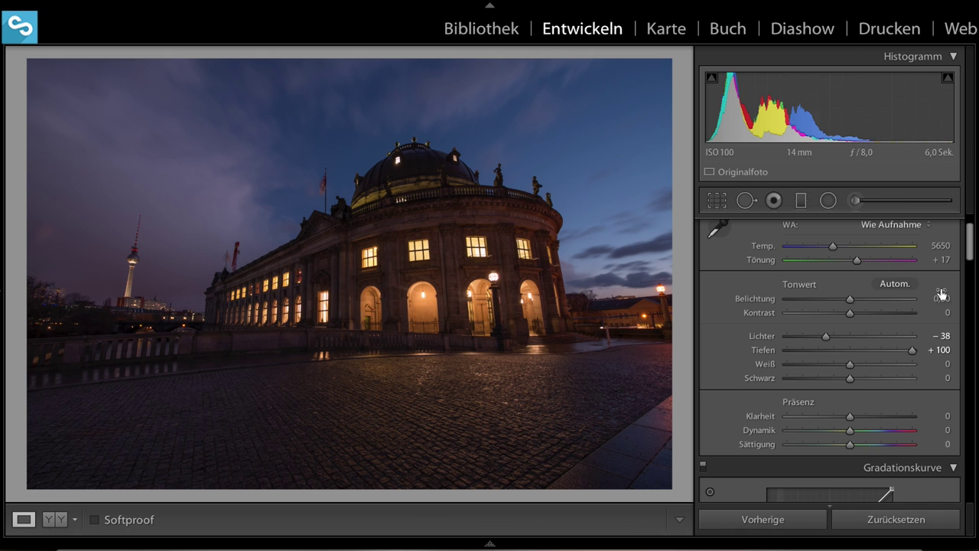
{"action": "left_click_drag", "start_coordinate": [825, 338], "coordinate": [819, 337]}
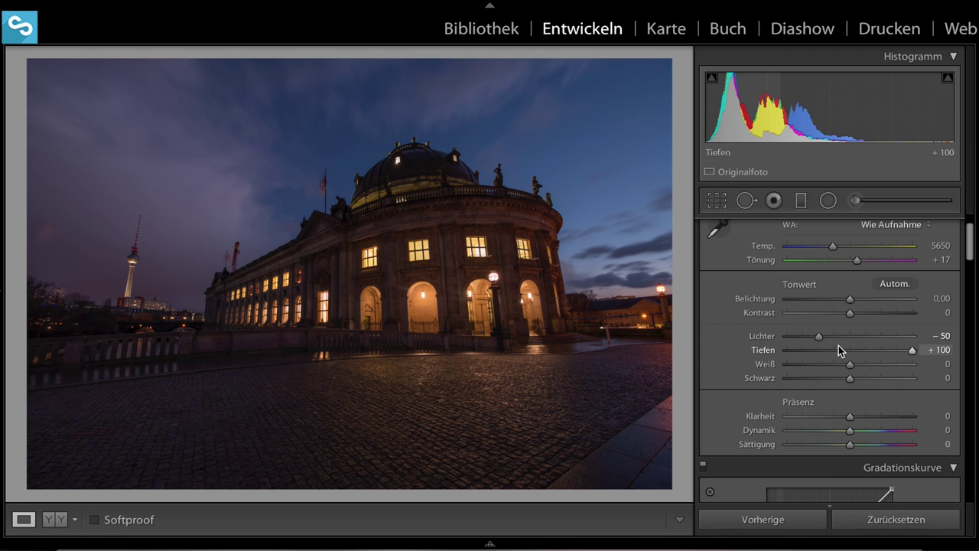
Raise Weiß to +28 while checking the highlight clipping preview.
{"action": "key", "text": "alt"}
{"action": "scroll", "coordinate": [851, 366], "scroll_direction": "down", "scroll_amount": 1}
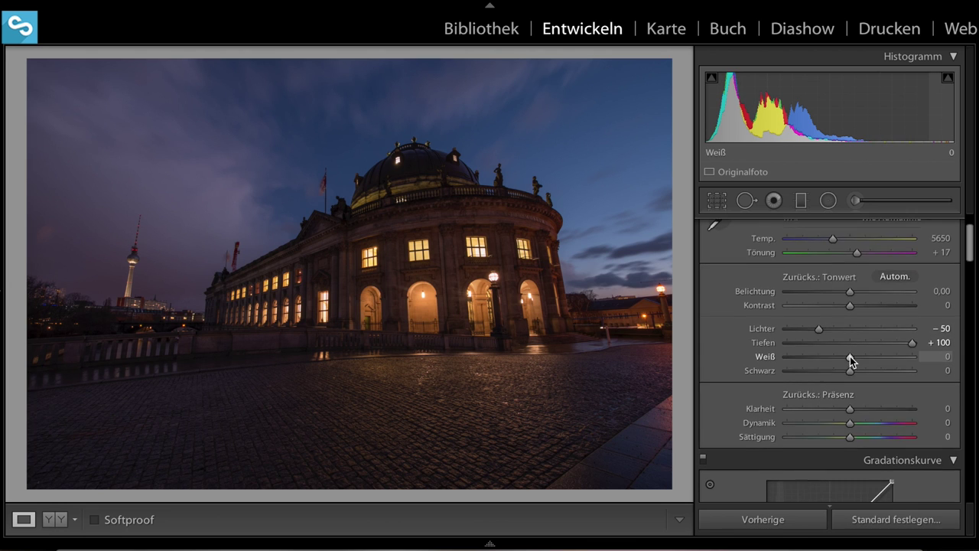
{"action": "left_click_drag", "start_coordinate": [850, 356], "coordinate": [857, 356]}
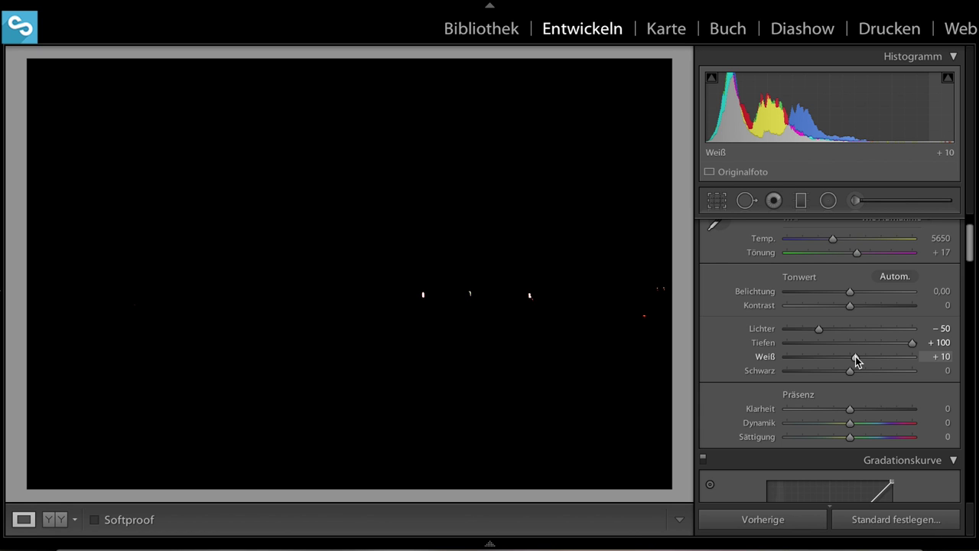
{"action": "left_click_drag", "start_coordinate": [855, 356], "coordinate": [856, 356]}
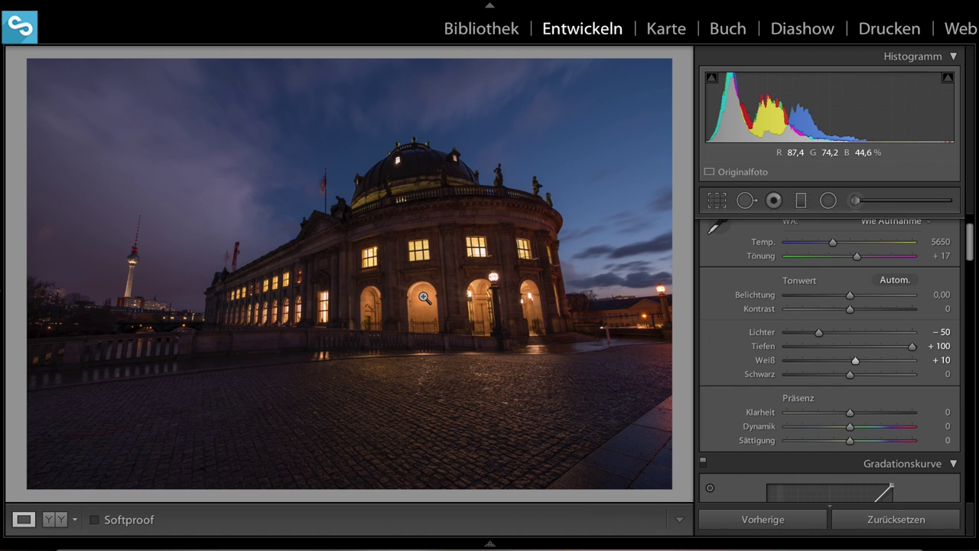
{"action": "key", "text": "alt"}
{"action": "left_click_drag", "start_coordinate": [854, 360], "coordinate": [866, 360]}
Set Schwarz to −15 without clipping and Belichtung to +0,60.
{"action": "key", "text": "alt"}
{"action": "left_click_drag", "start_coordinate": [849, 376], "coordinate": [841, 375]}
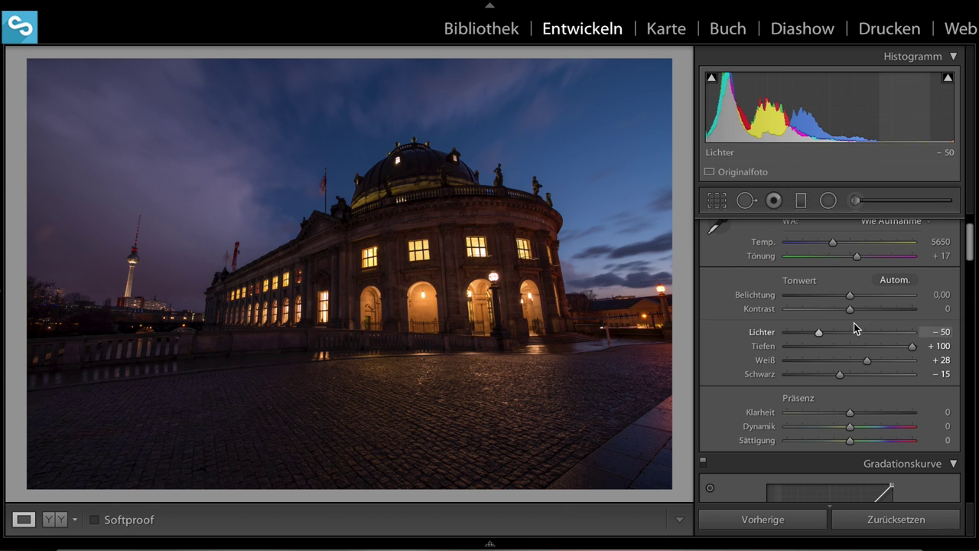
{"action": "left_click_drag", "start_coordinate": [848, 296], "coordinate": [857, 297]}
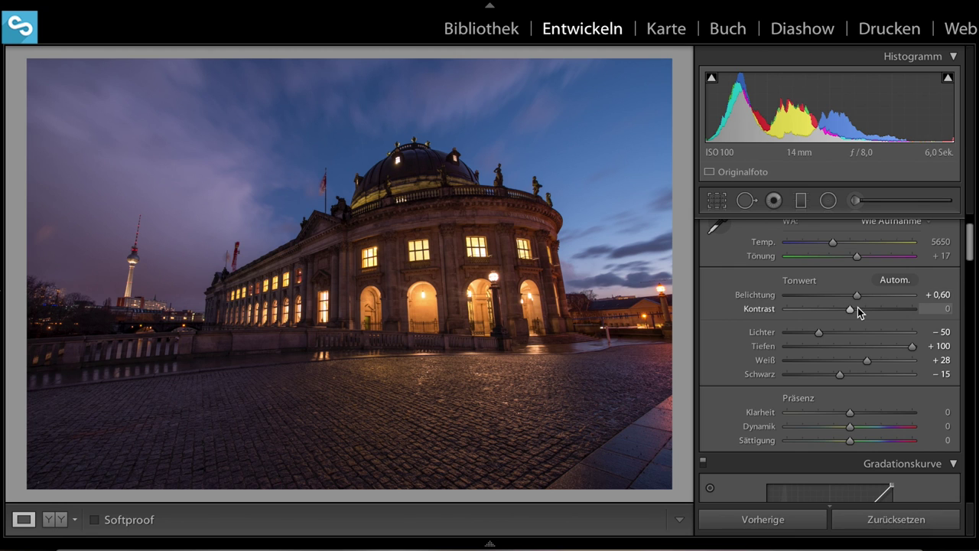
Set Kontrast to +13, Klarheit to −15 and Dynamik to +9.
{"action": "left_click", "coordinate": [858, 307]}
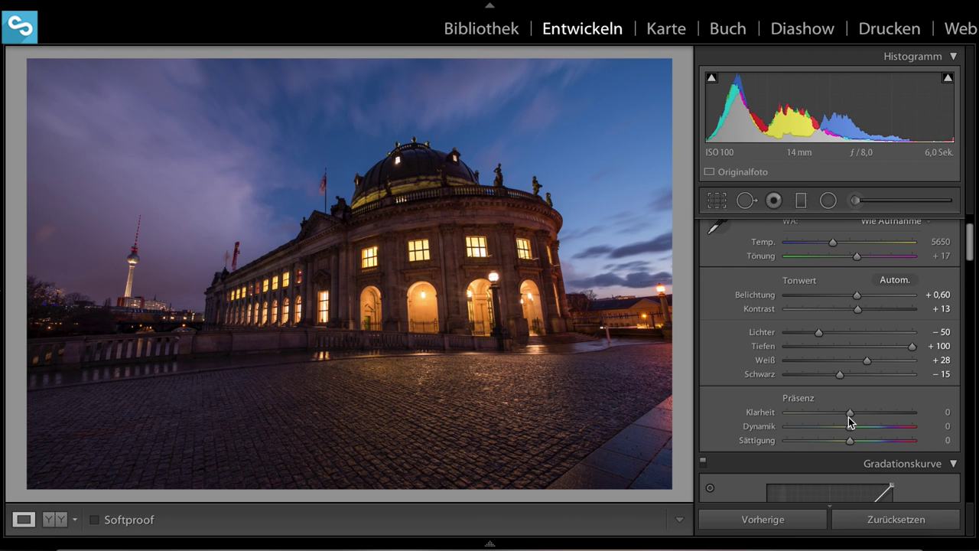
{"action": "left_click_drag", "start_coordinate": [848, 412], "coordinate": [846, 413]}
{"action": "left_click", "coordinate": [858, 427]}
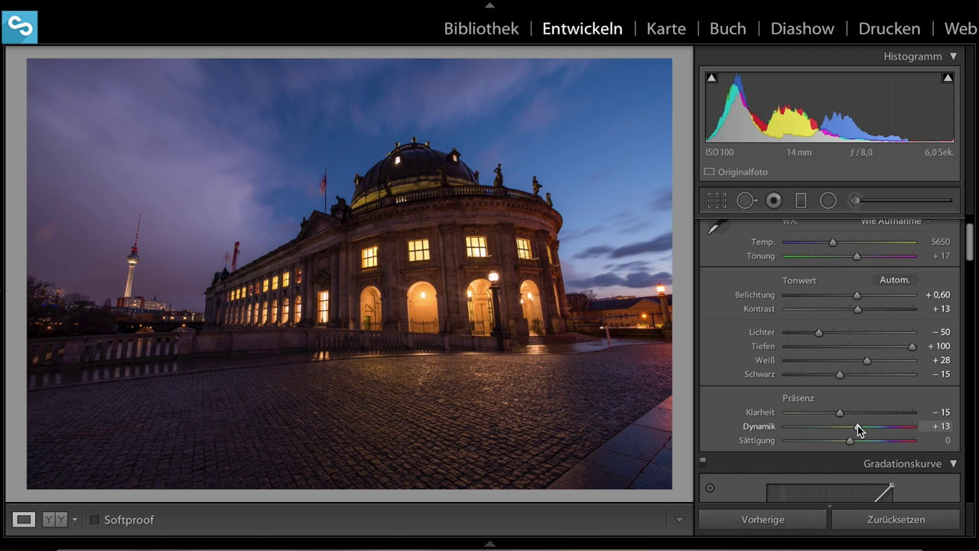
{"action": "left_click_drag", "start_coordinate": [858, 429], "coordinate": [855, 429]}
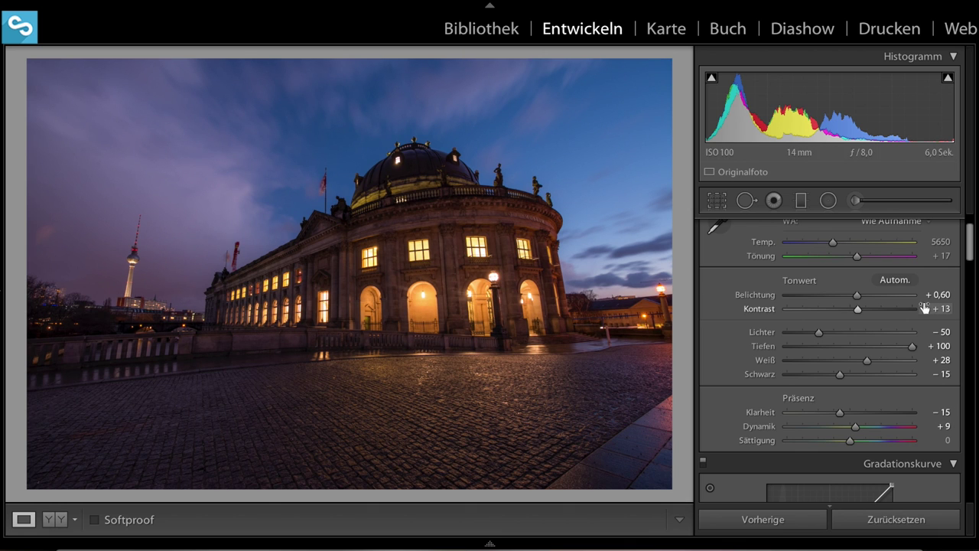
{"action": "scroll", "coordinate": [918, 309], "scroll_direction": "up", "scroll_amount": 1}
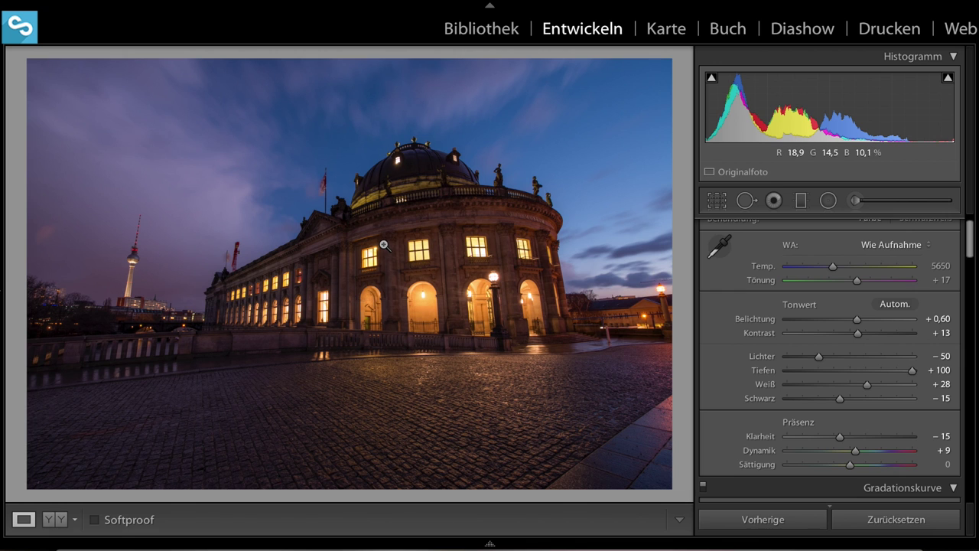
Set white balance to temperature 7068 and Tönung +1.
{"action": "left_click_drag", "start_coordinate": [833, 266], "coordinate": [851, 266]}
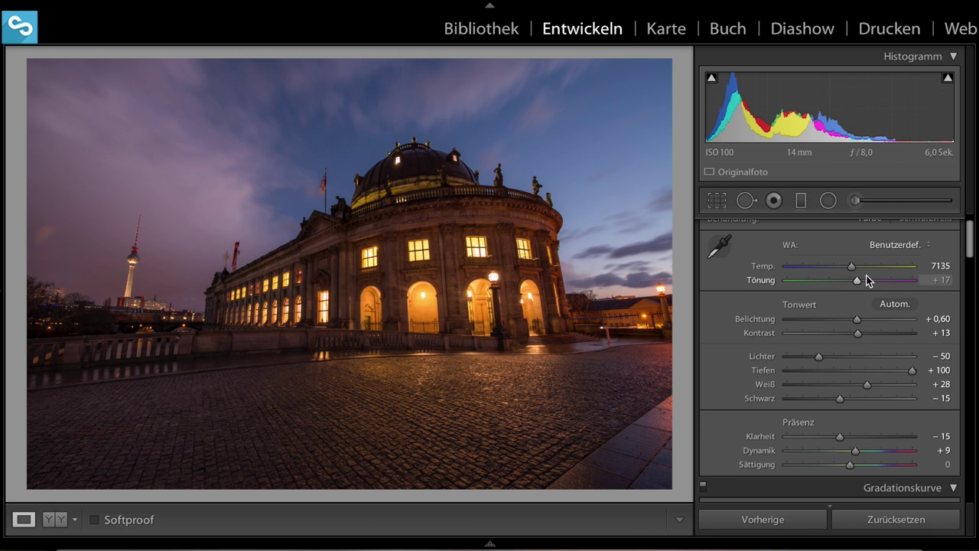
{"action": "left_click_drag", "start_coordinate": [851, 268], "coordinate": [850, 268]}
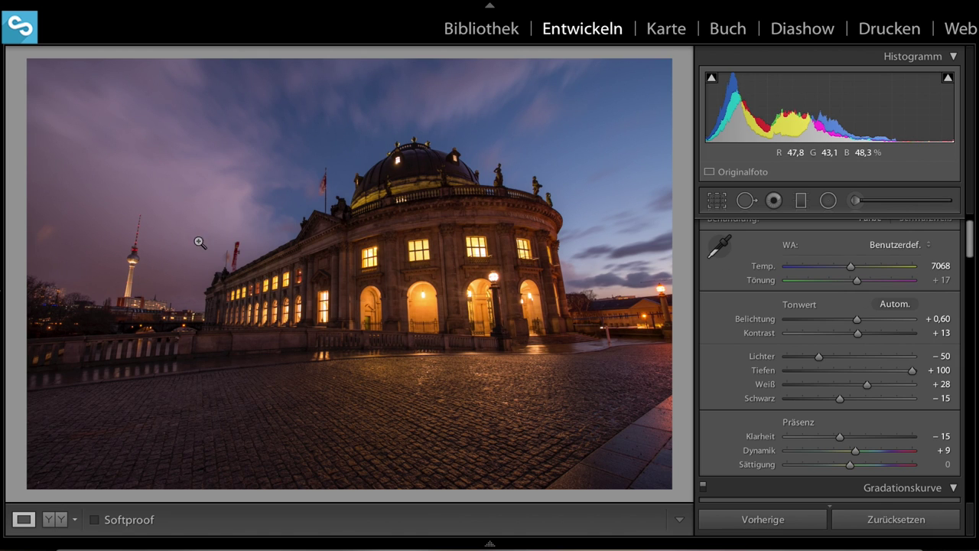
{"action": "left_click_drag", "start_coordinate": [855, 280], "coordinate": [849, 282]}
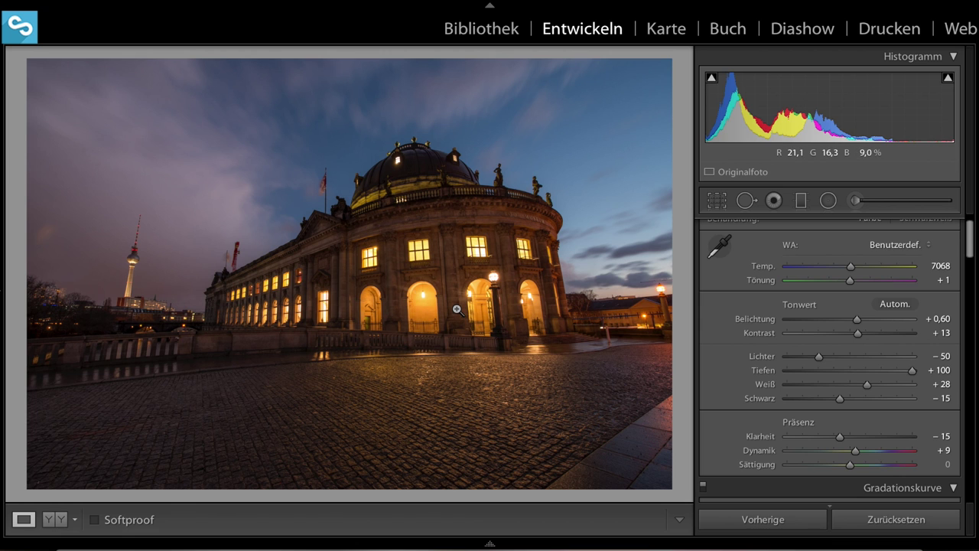
Shift the HSL blue hue (Farbton Blau) to −7.
{"action": "scroll", "coordinate": [833, 379], "scroll_direction": "down", "scroll_amount": 3}
{"action": "scroll", "coordinate": [834, 379], "scroll_direction": "down", "scroll_amount": 2}
{"action": "scroll", "coordinate": [833, 392], "scroll_direction": "down", "scroll_amount": 5}
{"action": "scroll", "coordinate": [833, 392], "scroll_direction": "down", "scroll_amount": 4}
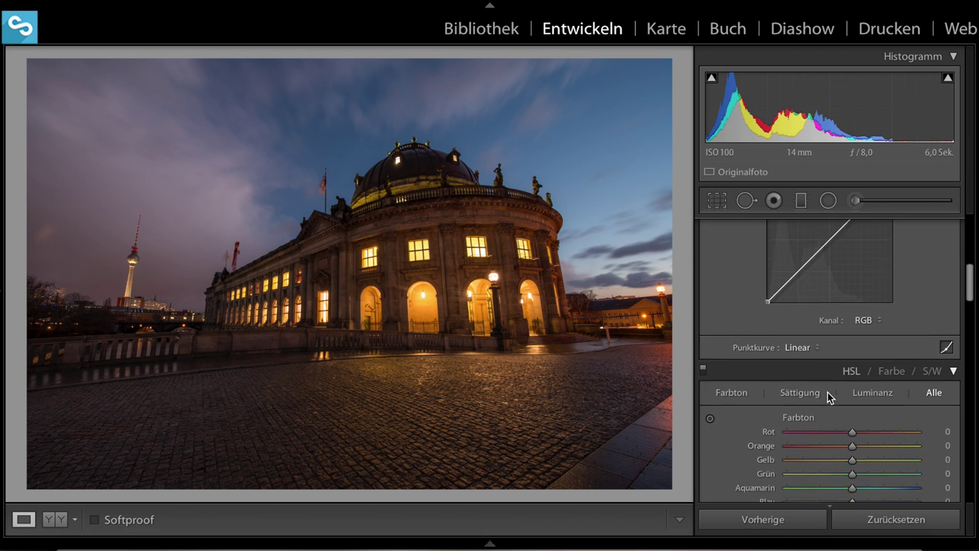
{"action": "scroll", "coordinate": [829, 396], "scroll_direction": "down", "scroll_amount": 3}
{"action": "scroll", "coordinate": [829, 393], "scroll_direction": "down", "scroll_amount": 2}
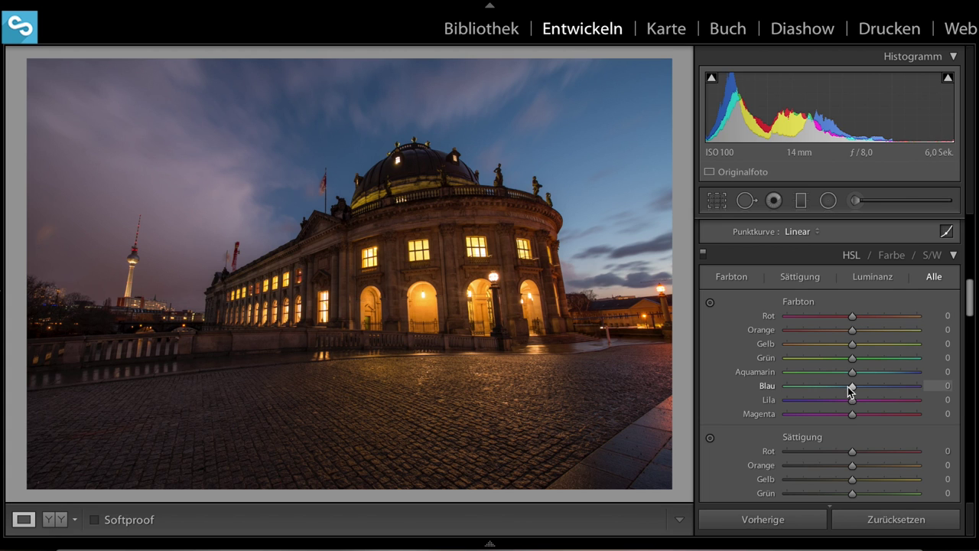
{"action": "left_click_drag", "start_coordinate": [853, 388], "coordinate": [847, 389]}
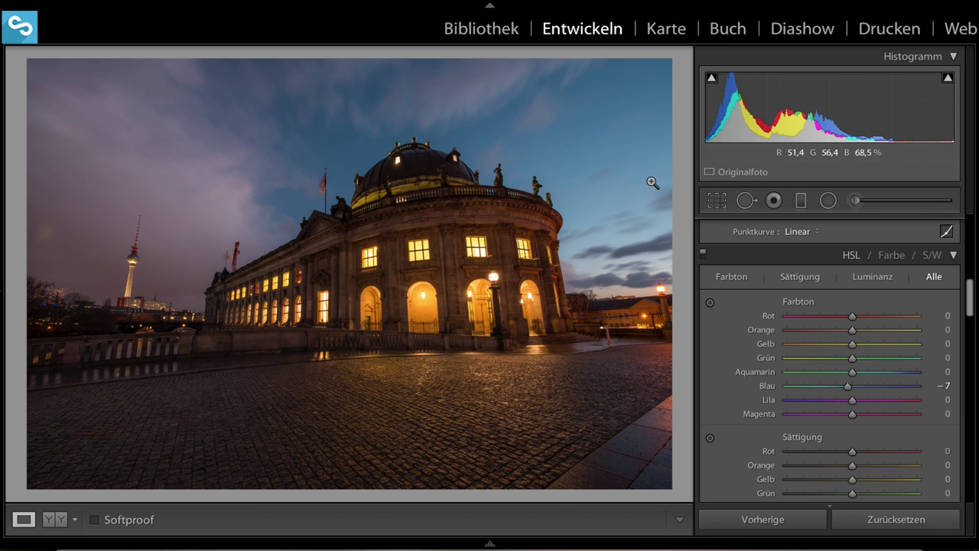
Lower saturation of red to −18 and purple and magenta to −24.
{"action": "scroll", "coordinate": [863, 386], "scroll_direction": "down", "scroll_amount": 2}
{"action": "scroll", "coordinate": [863, 386], "scroll_direction": "down", "scroll_amount": 1}
{"action": "scroll", "coordinate": [864, 385], "scroll_direction": "down", "scroll_amount": 1}
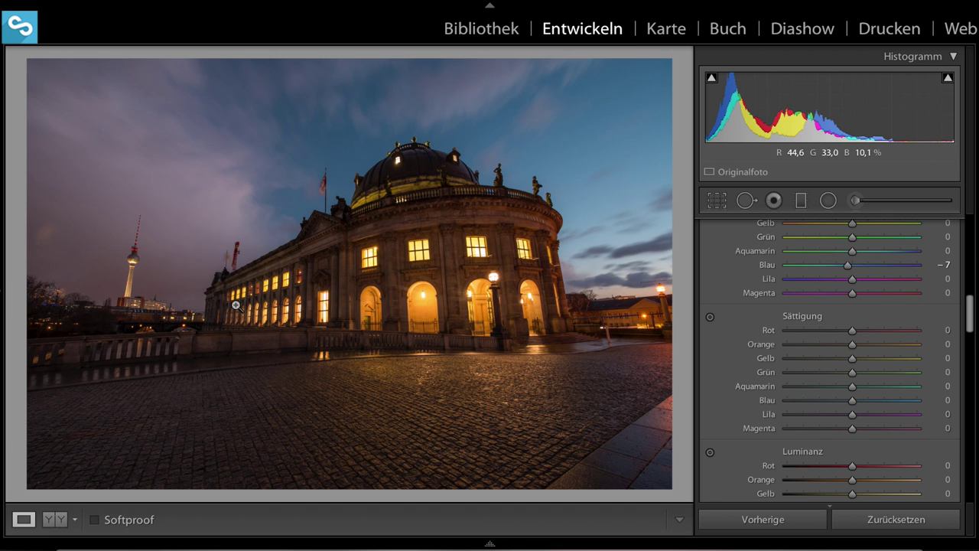
{"action": "left_click_drag", "start_coordinate": [851, 333], "coordinate": [841, 332]}
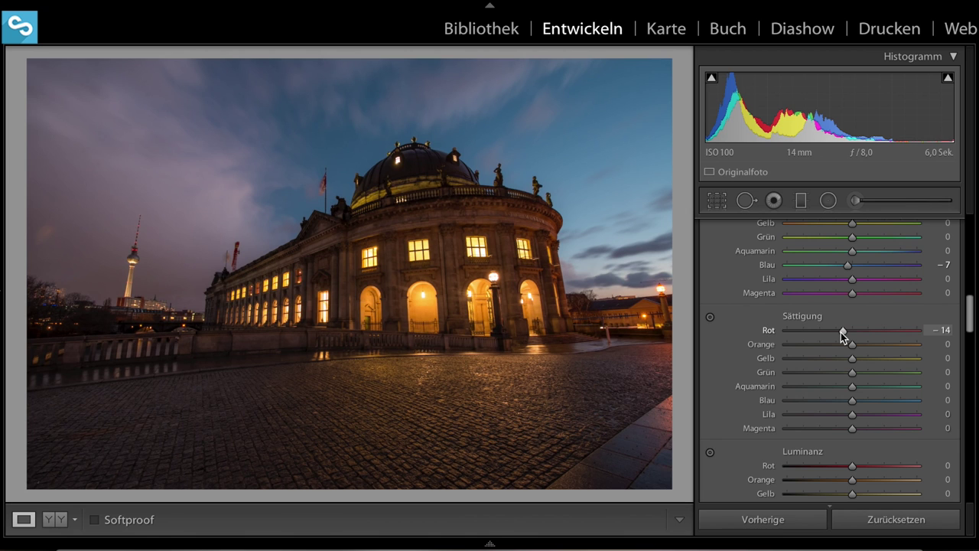
{"action": "left_click_drag", "start_coordinate": [840, 332], "coordinate": [840, 331]}
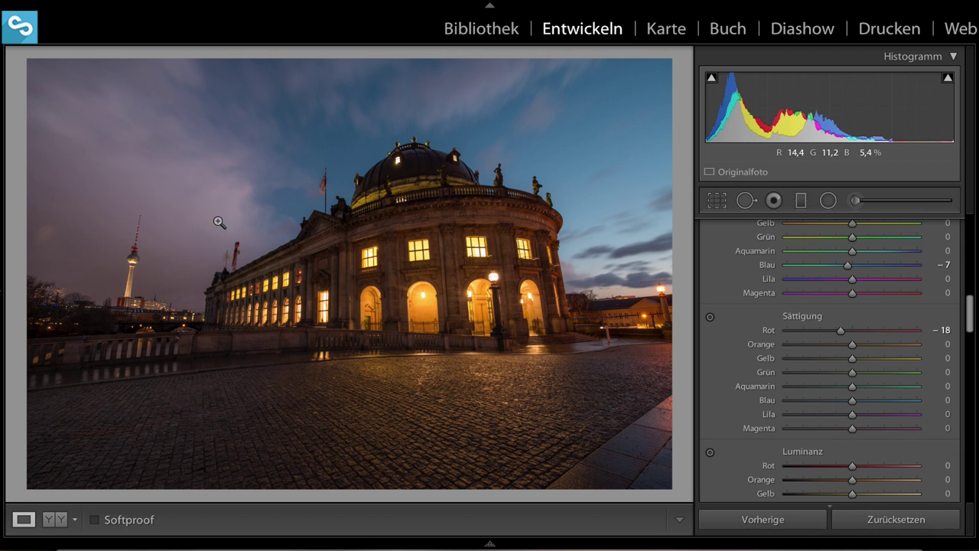
{"action": "mouse_move", "coordinate": [852, 417]}
{"action": "left_mouse_down"}
{"action": "mouse_move", "coordinate": [839, 417]}
{"action": "mouse_move", "coordinate": [837, 431]}
{"action": "left_mouse_up"}
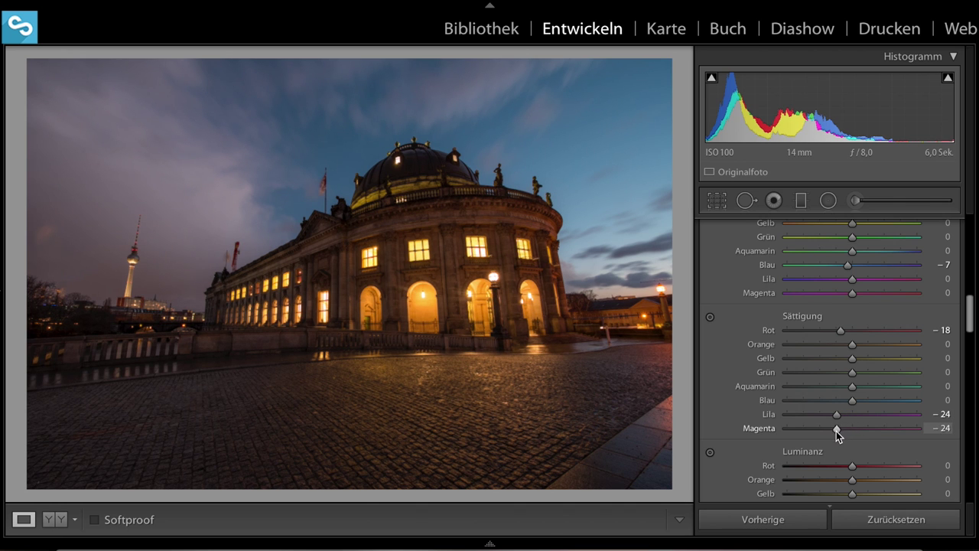
Split-tone highlights to hue 49, saturation 19 and shadows to hue 220, saturation 22.
{"action": "scroll", "coordinate": [821, 393], "scroll_direction": "down", "scroll_amount": 2}
{"action": "scroll", "coordinate": [820, 395], "scroll_direction": "down", "scroll_amount": 5}
{"action": "scroll", "coordinate": [820, 397], "scroll_direction": "down", "scroll_amount": 2}
{"action": "scroll", "coordinate": [820, 396], "scroll_direction": "up", "scroll_amount": 1}
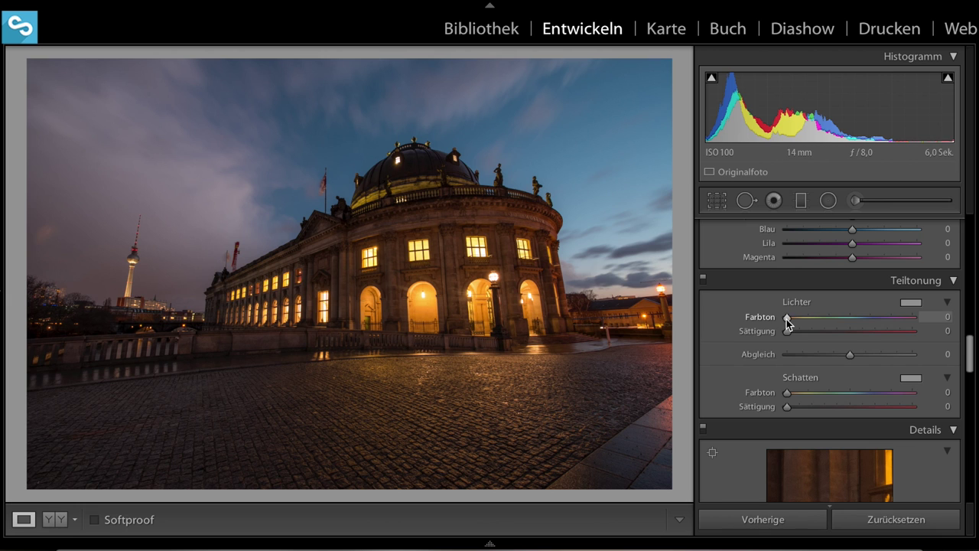
{"action": "left_click_drag", "start_coordinate": [787, 319], "coordinate": [802, 319]}
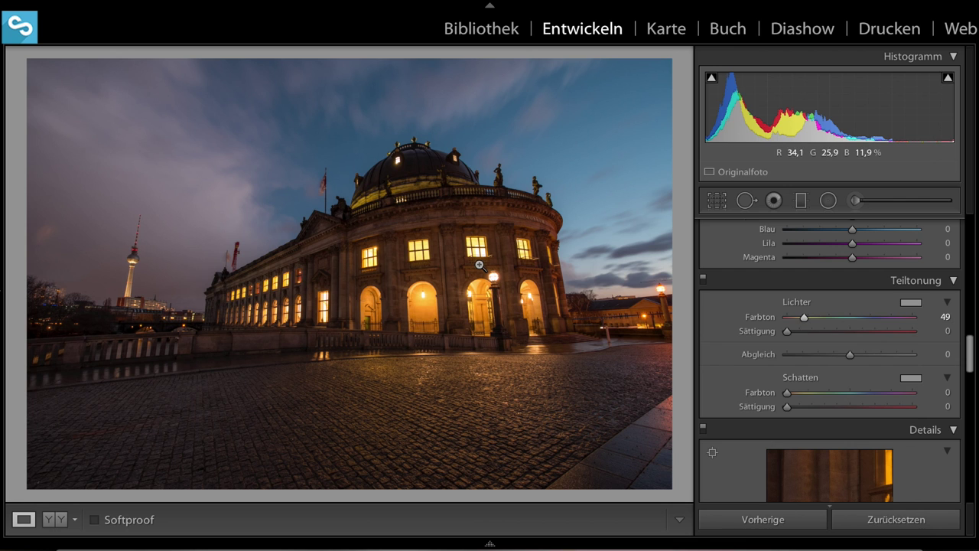
{"action": "left_click", "coordinate": [789, 334]}
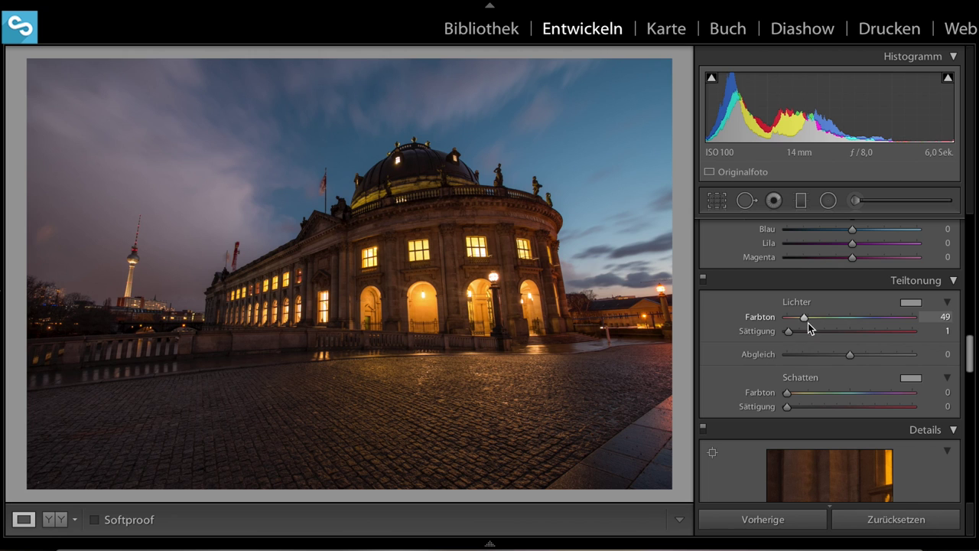
{"action": "left_click_drag", "start_coordinate": [788, 331], "coordinate": [809, 331]}
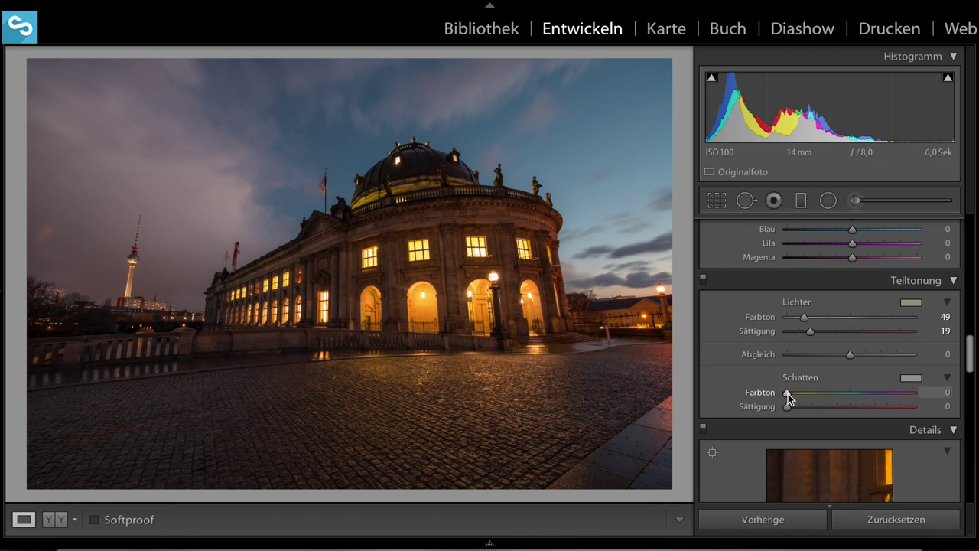
{"action": "left_click_drag", "start_coordinate": [787, 393], "coordinate": [863, 394]}
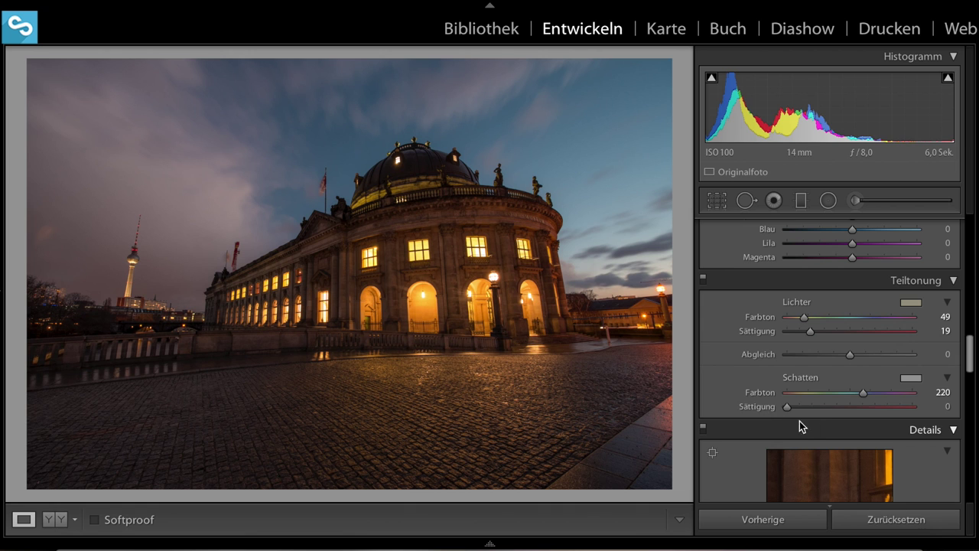
{"action": "left_click_drag", "start_coordinate": [788, 408], "coordinate": [816, 409]}
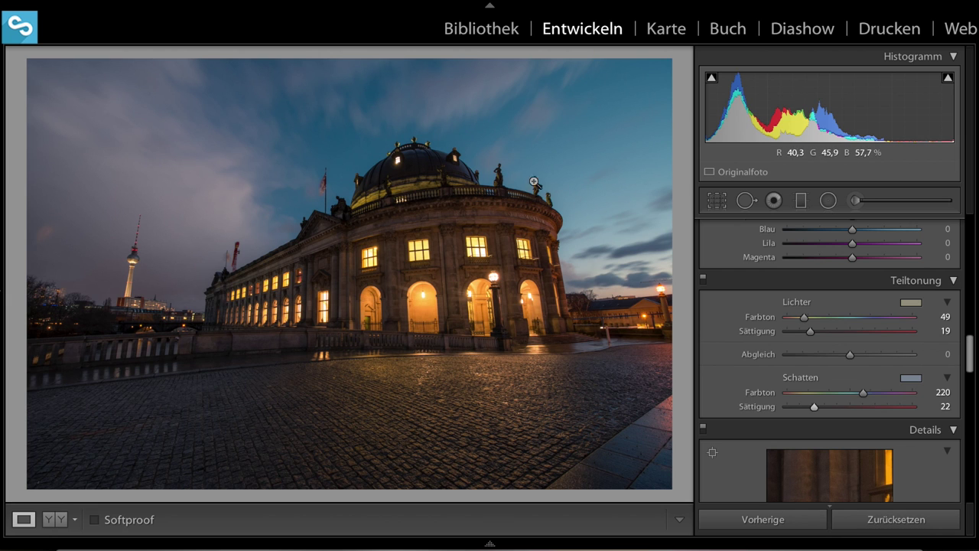
Set Schärfen Betrag to 80 and Maskieren to 30 using the mask preview.
{"action": "scroll", "coordinate": [823, 381], "scroll_direction": "down", "scroll_amount": 3}
{"action": "scroll", "coordinate": [823, 381], "scroll_direction": "down", "scroll_amount": 1}
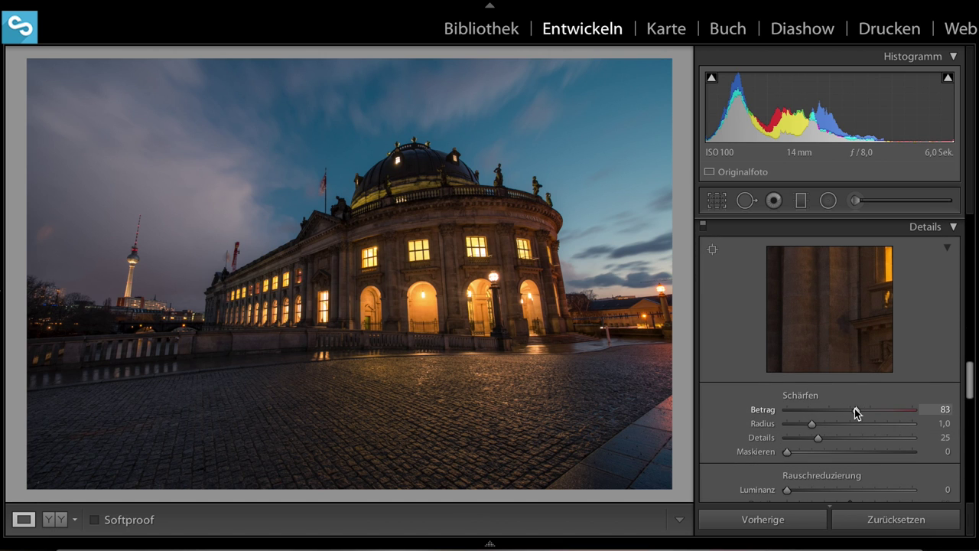
{"action": "left_click_drag", "start_coordinate": [854, 409], "coordinate": [852, 411]}
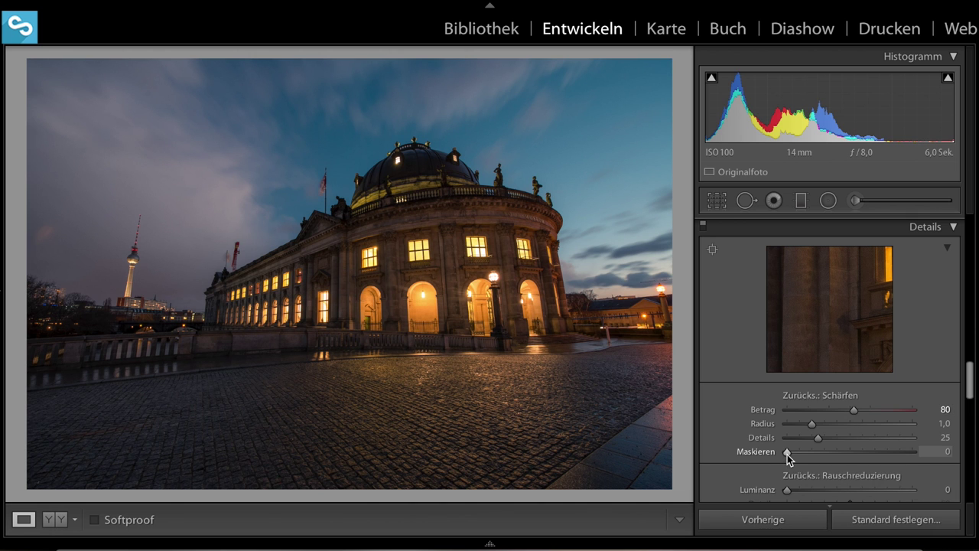
{"action": "left_click_drag", "start_coordinate": [788, 454], "coordinate": [825, 454]}
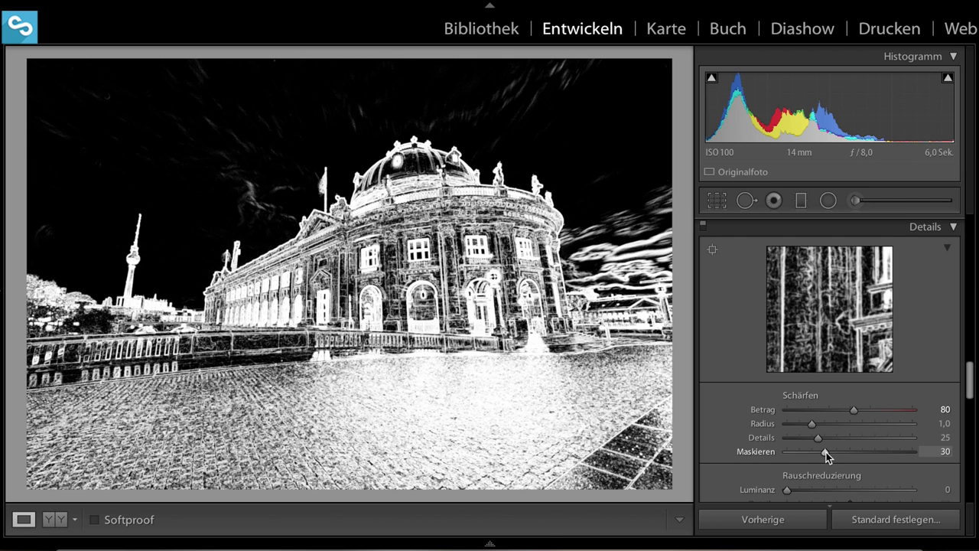
{"action": "left_click_drag", "start_coordinate": [826, 452], "coordinate": [826, 452]}
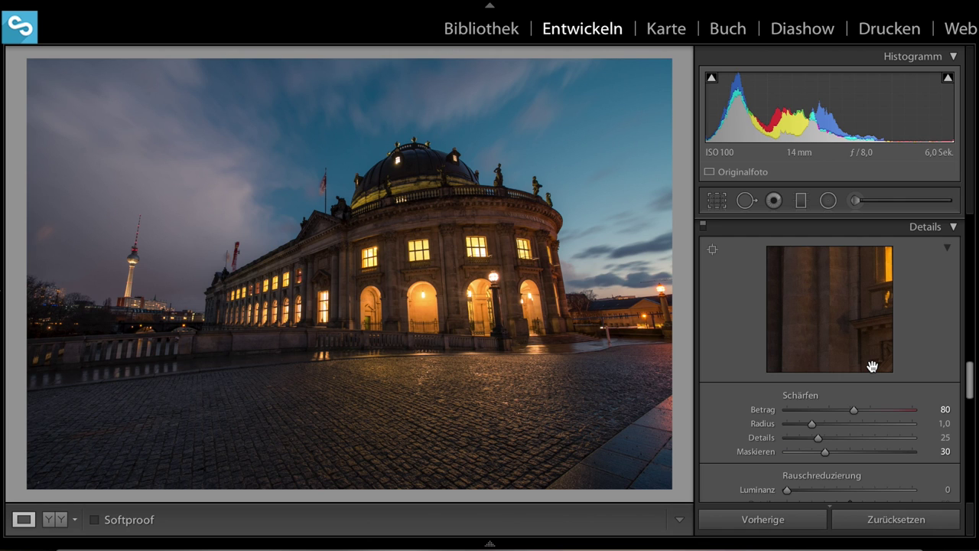
{"action": "scroll", "coordinate": [839, 383], "scroll_direction": "down", "scroll_amount": 2}
{"action": "scroll", "coordinate": [834, 394], "scroll_direction": "down", "scroll_amount": 2}
{"action": "scroll", "coordinate": [818, 399], "scroll_direction": "down", "scroll_amount": 1}
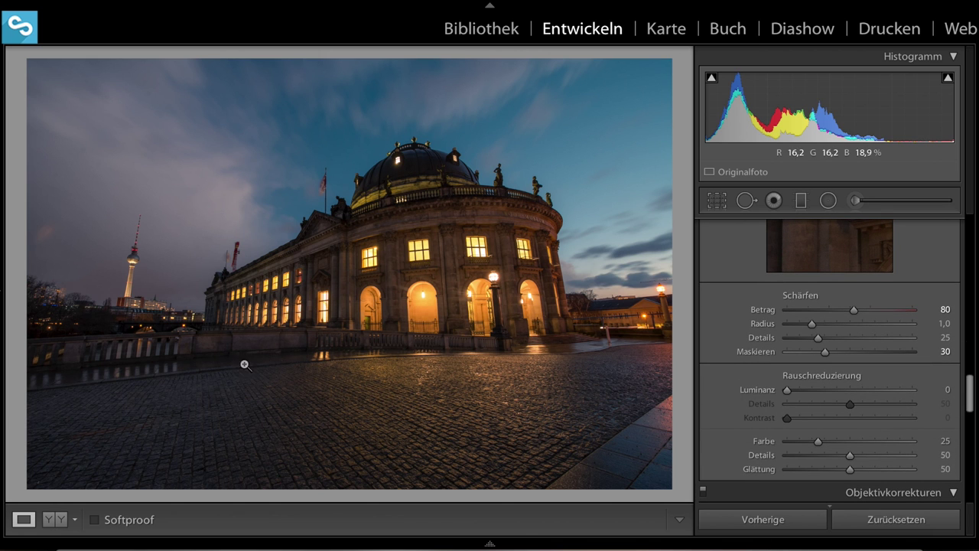
Check noise at 1:1, set Luminanz noise reduction to 20, then expand Objektivkorrekturen.
{"action": "left_click", "coordinate": [306, 350]}
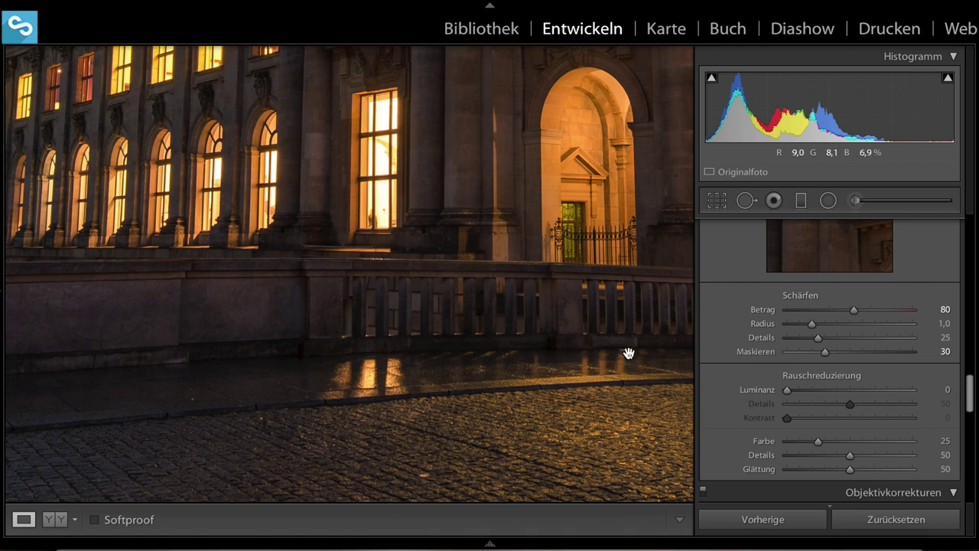
{"action": "left_click", "coordinate": [788, 393]}
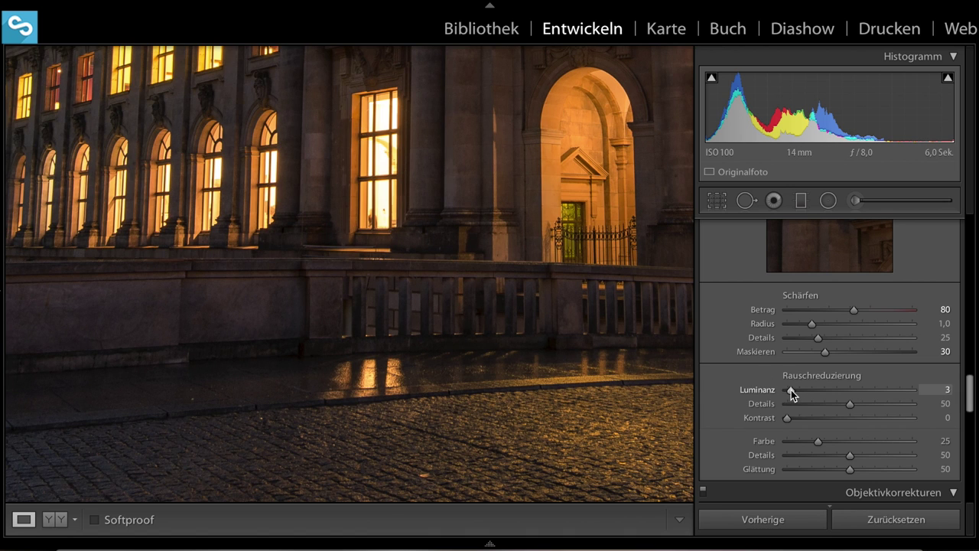
{"action": "left_click_drag", "start_coordinate": [806, 390], "coordinate": [812, 389]}
{"action": "key", "text": "z"}
{"action": "key", "text": "ctrl+6"}
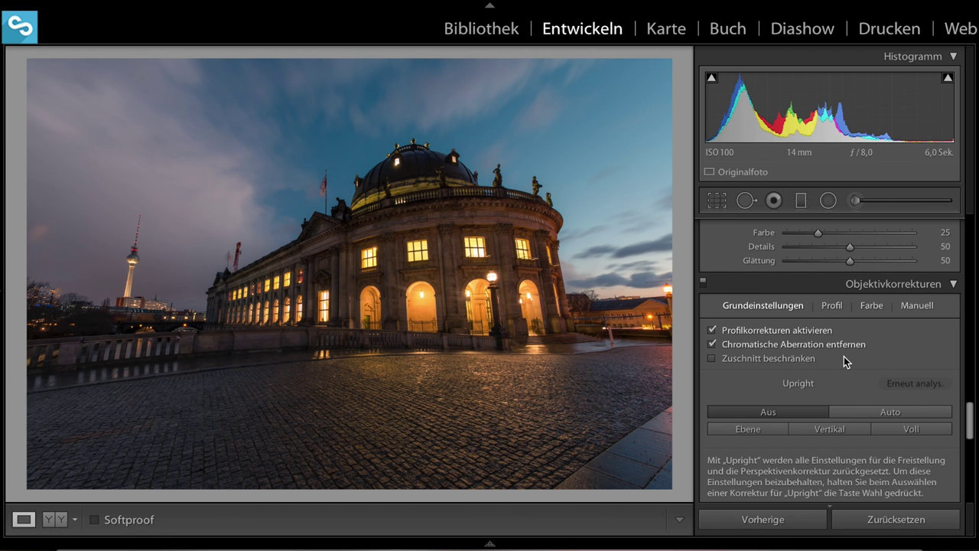
Scroll the right panel back to HSL and reveal the filmstrip with the six Tutorial #3 photos.
{"action": "scroll", "coordinate": [844, 356], "scroll_direction": "down", "scroll_amount": 3}
{"action": "scroll", "coordinate": [846, 364], "scroll_direction": "down", "scroll_amount": 2}
{"action": "scroll", "coordinate": [845, 366], "scroll_direction": "down", "scroll_amount": 2}
{"action": "scroll", "coordinate": [843, 367], "scroll_direction": "down", "scroll_amount": 2}
{"action": "scroll", "coordinate": [845, 368], "scroll_direction": "down", "scroll_amount": 1}
{"action": "scroll", "coordinate": [844, 367], "scroll_direction": "up", "scroll_amount": 3}
{"action": "scroll", "coordinate": [844, 367], "scroll_direction": "up", "scroll_amount": 3}
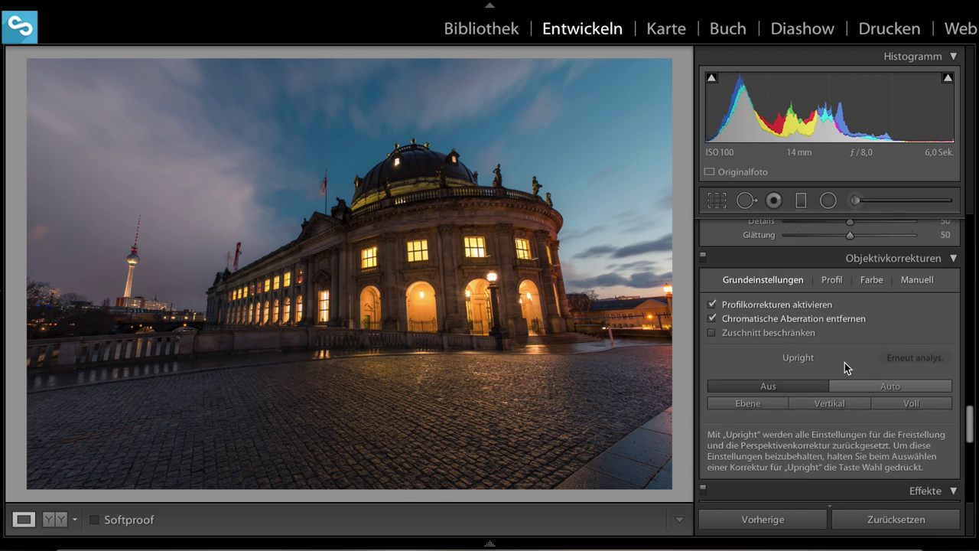
{"action": "scroll", "coordinate": [844, 367], "scroll_direction": "up", "scroll_amount": 3}
{"action": "scroll", "coordinate": [844, 367], "scroll_direction": "up", "scroll_amount": 2}
{"action": "scroll", "coordinate": [844, 362], "scroll_direction": "up", "scroll_amount": 2}
{"action": "scroll", "coordinate": [845, 363], "scroll_direction": "up", "scroll_amount": 5}
{"action": "scroll", "coordinate": [834, 365], "scroll_direction": "up", "scroll_amount": 2}
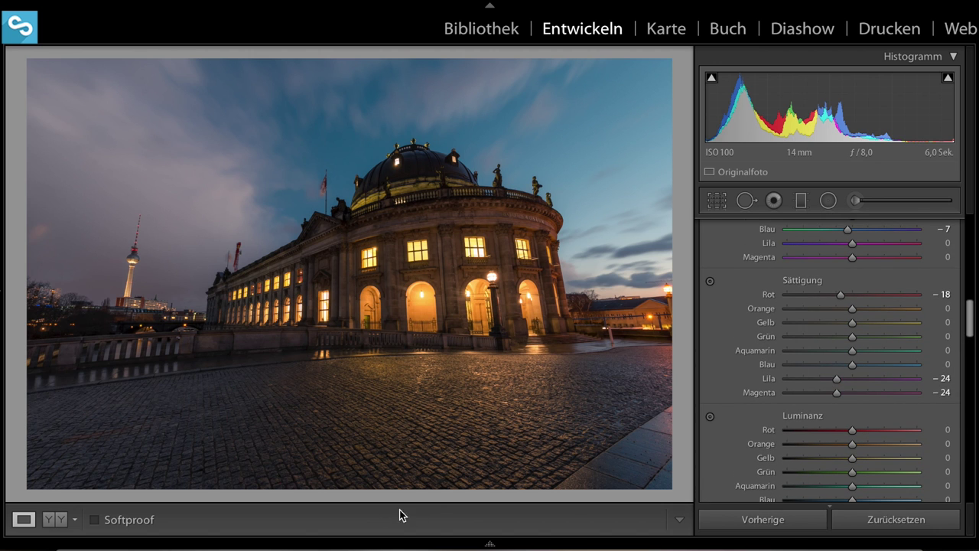
{"action": "left_click", "coordinate": [490, 545]}
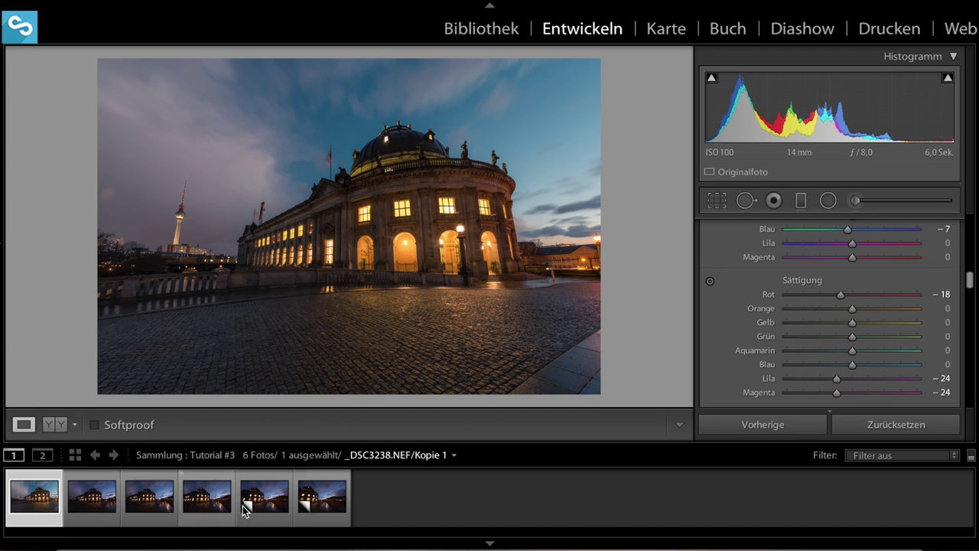
{"action": "mouse_move", "coordinate": [321, 496]}
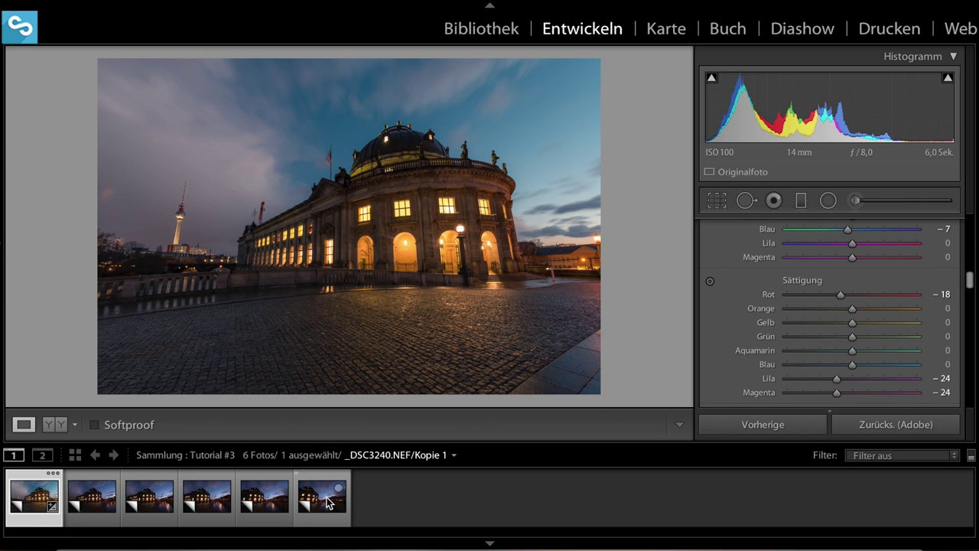
Sync the edited frame's develop settings, all boxes checked, onto all six selected photos.
{"action": "left_click", "coordinate": [325, 505], "text": "shift"}
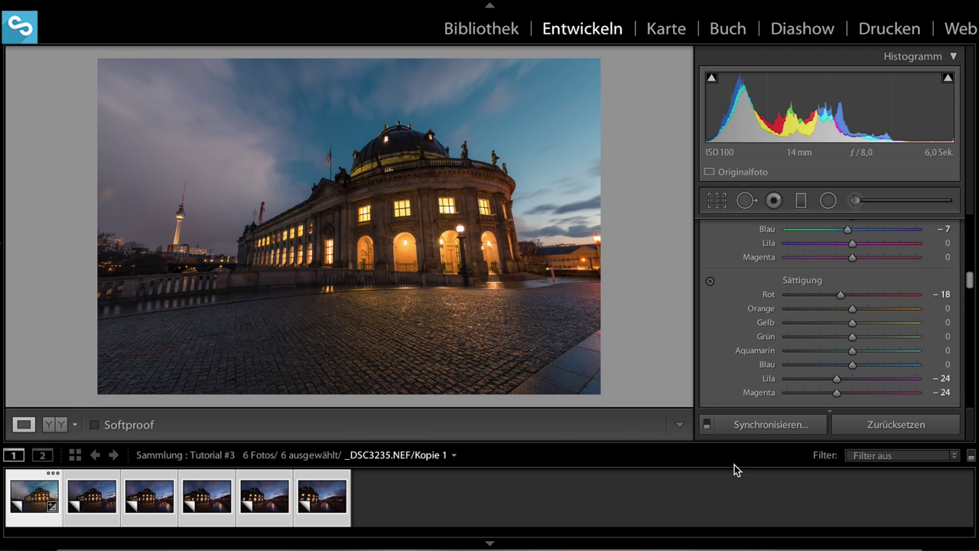
{"action": "left_click", "coordinate": [756, 426]}
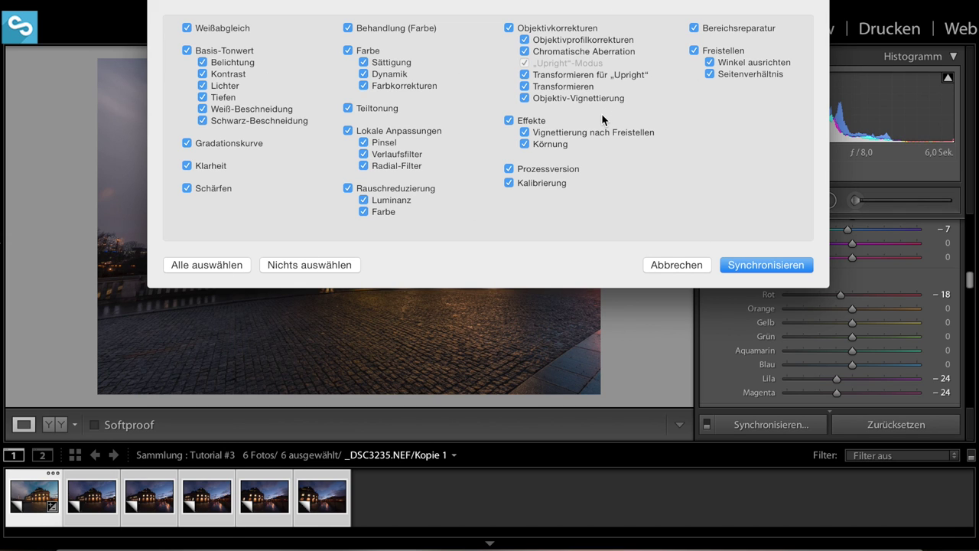
{"action": "left_click", "coordinate": [786, 265]}
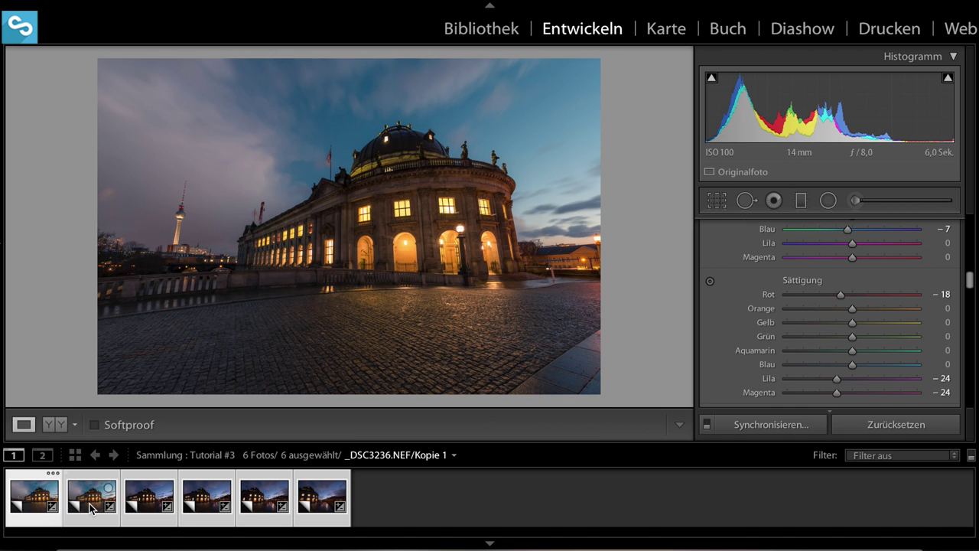
Check the synced look on the third to fifth frames and bring up the filmstrip's Edit In menu.
{"action": "left_click", "coordinate": [153, 511]}
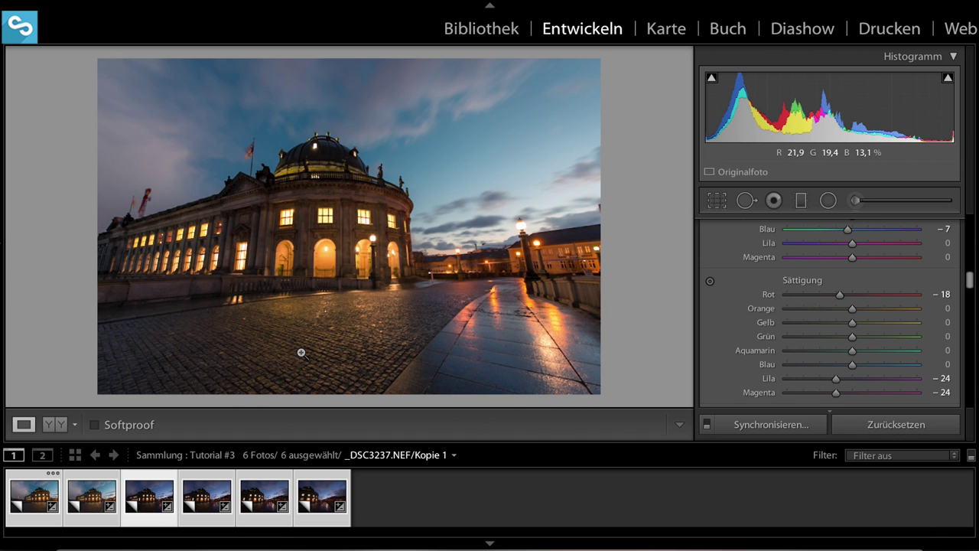
{"action": "key", "text": "Right"}
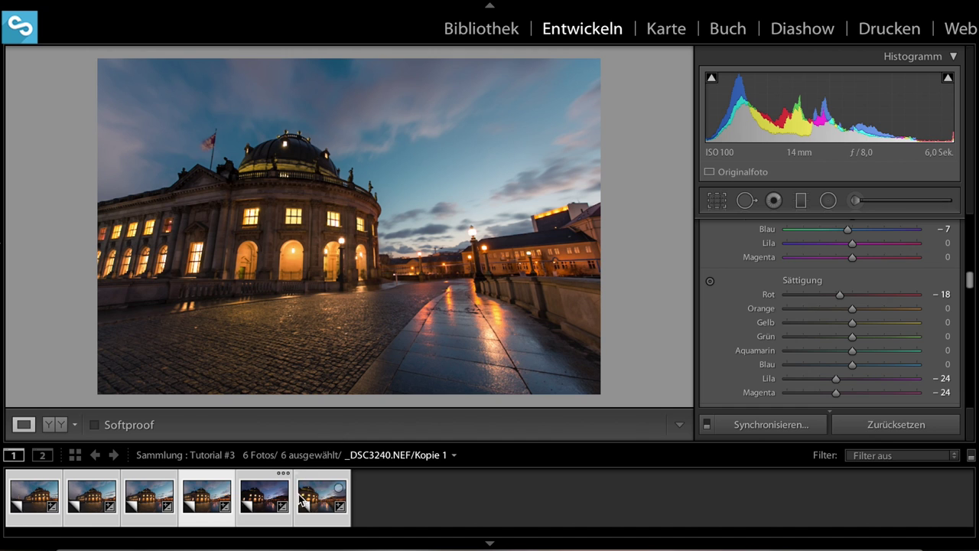
{"action": "left_click", "coordinate": [263, 510]}
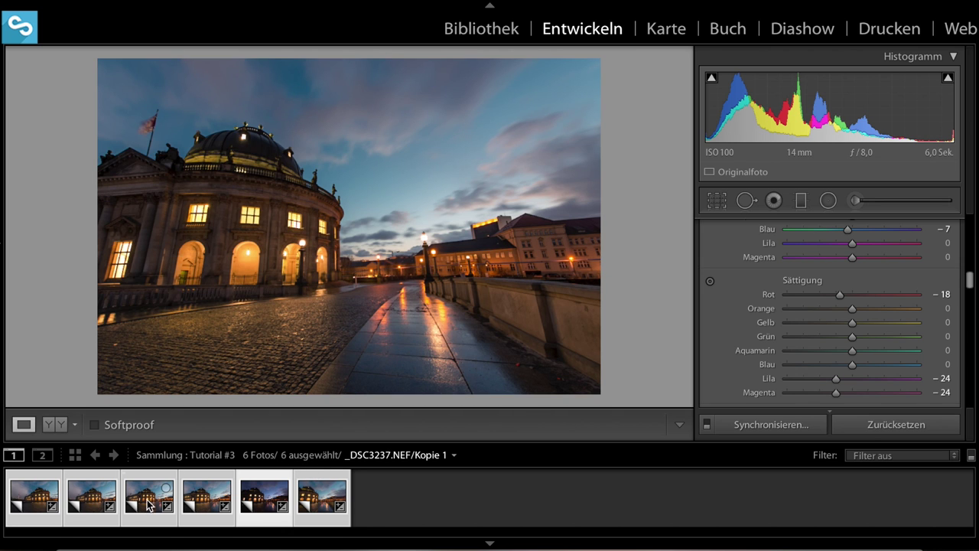
{"action": "right_click", "coordinate": [32, 496]}
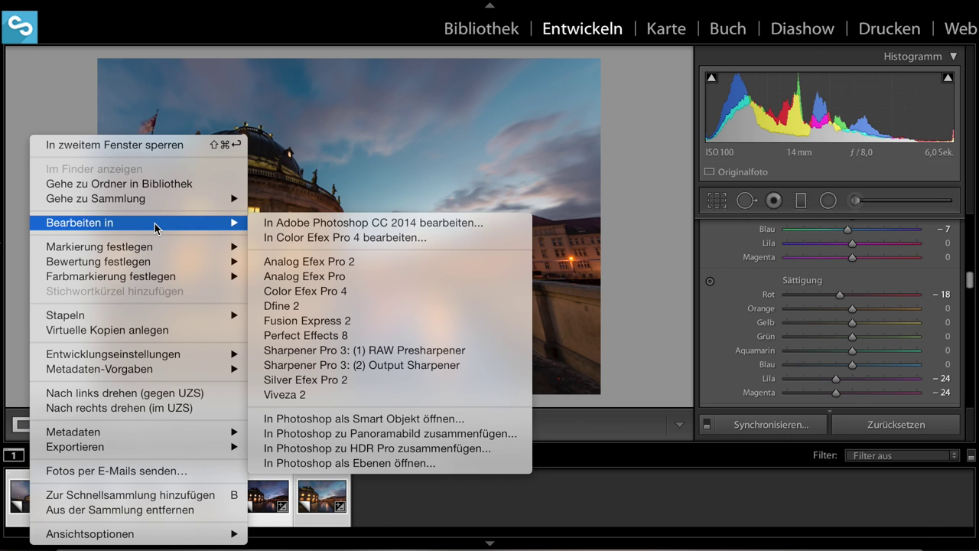
{"action": "mouse_move", "coordinate": [80, 223]}
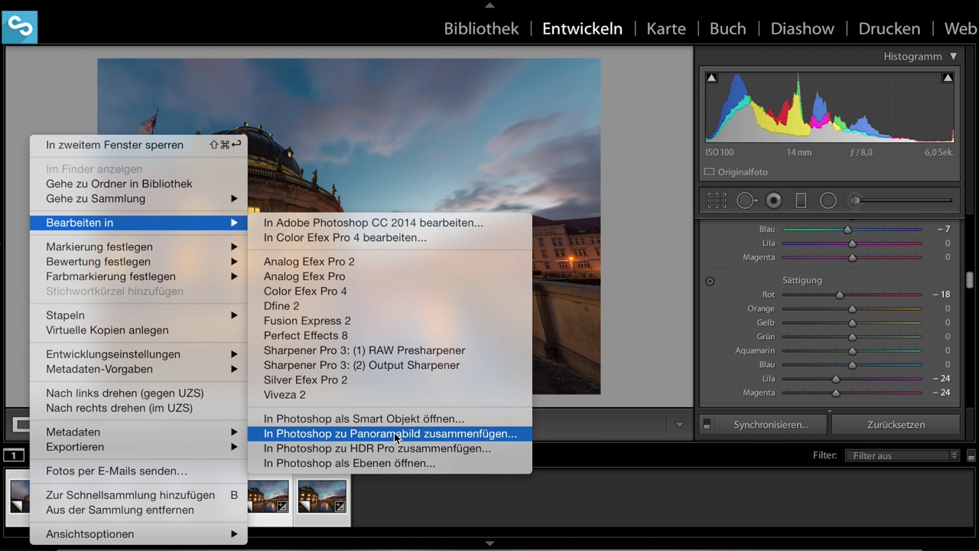
Merge _DSC3235–_DSC3240 into a Photoshop panorama with Auto layout and image blending enabled.
{"action": "left_click", "coordinate": [396, 433]}
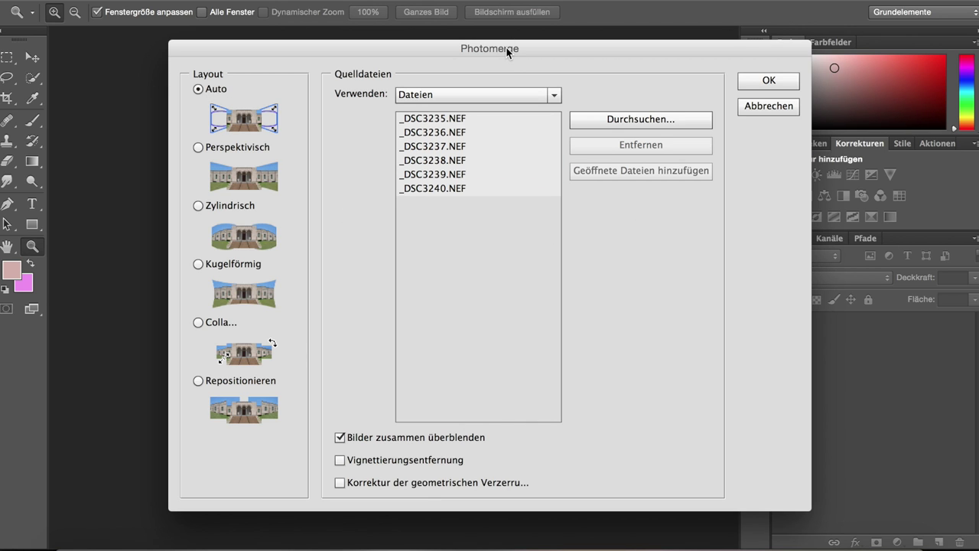
{"action": "left_click_drag", "start_coordinate": [506, 49], "coordinate": [495, 45]}
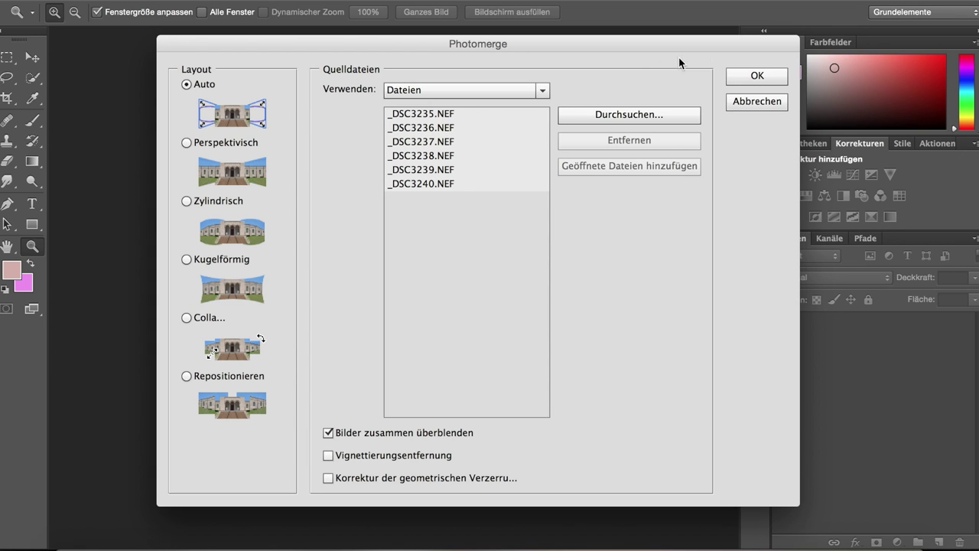
{"action": "left_click", "coordinate": [736, 79]}
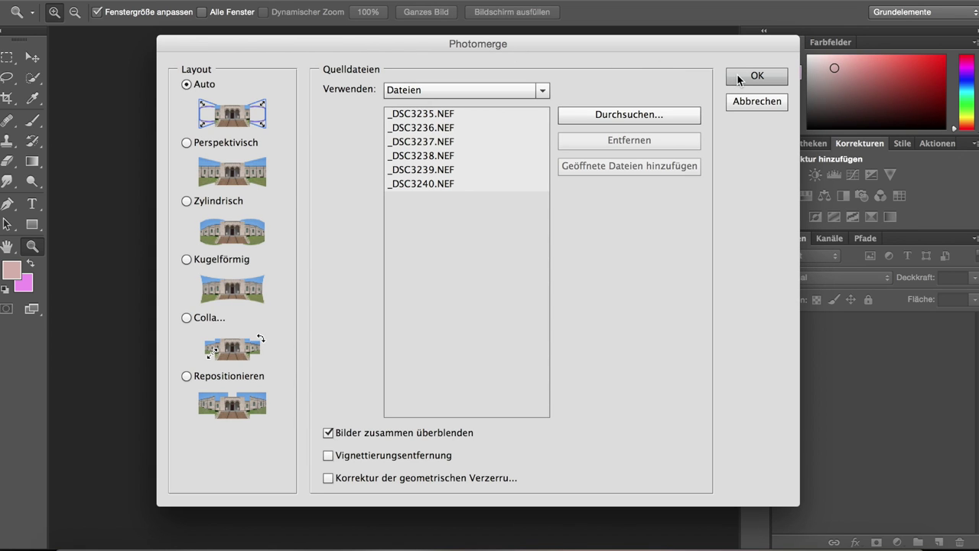
{"action": "left_click", "coordinate": [739, 79]}
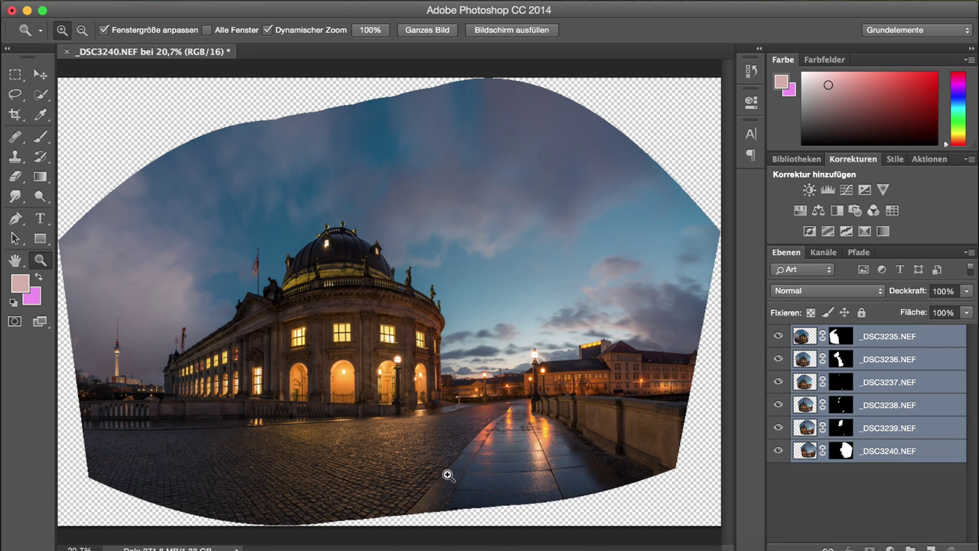
{"action": "left_click", "coordinate": [447, 475]}
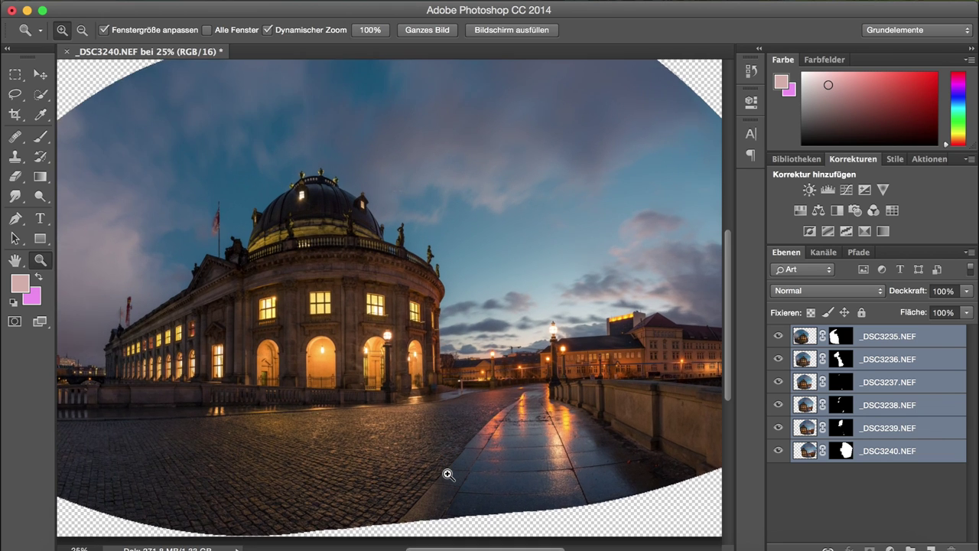
{"action": "left_click", "coordinate": [448, 474]}
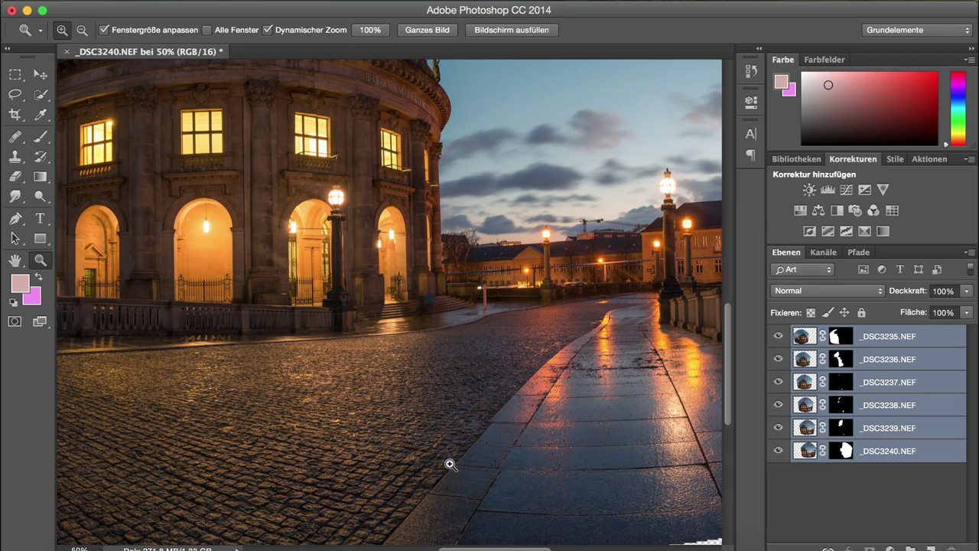
{"action": "left_click", "coordinate": [445, 443], "text": "alt"}
{"action": "left_click", "coordinate": [445, 443], "text": "alt"}
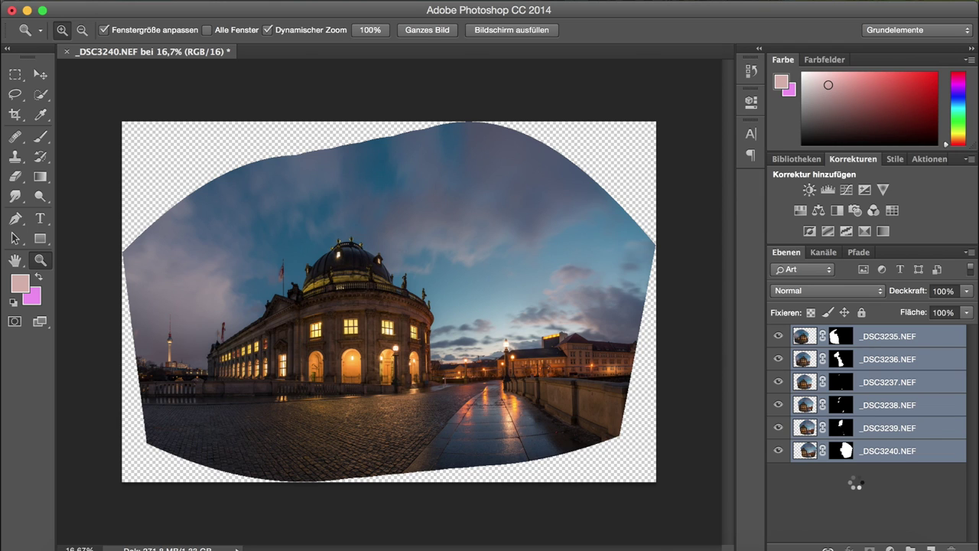
Reduce the six panorama layers to a single layer with Cmd+E, leaving the Layer menu unused.
{"action": "key", "text": "ctrl+e"}
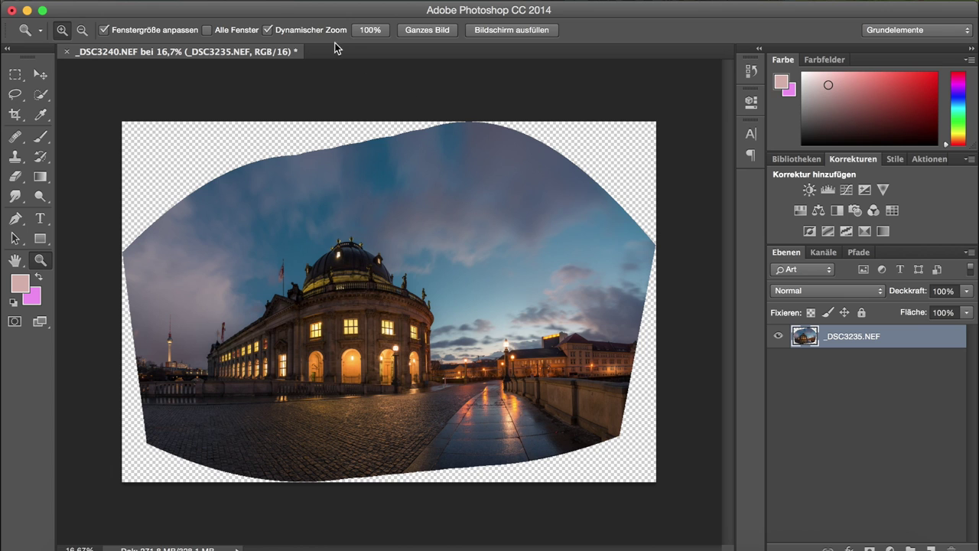
{"action": "left_click", "coordinate": [274, 3]}
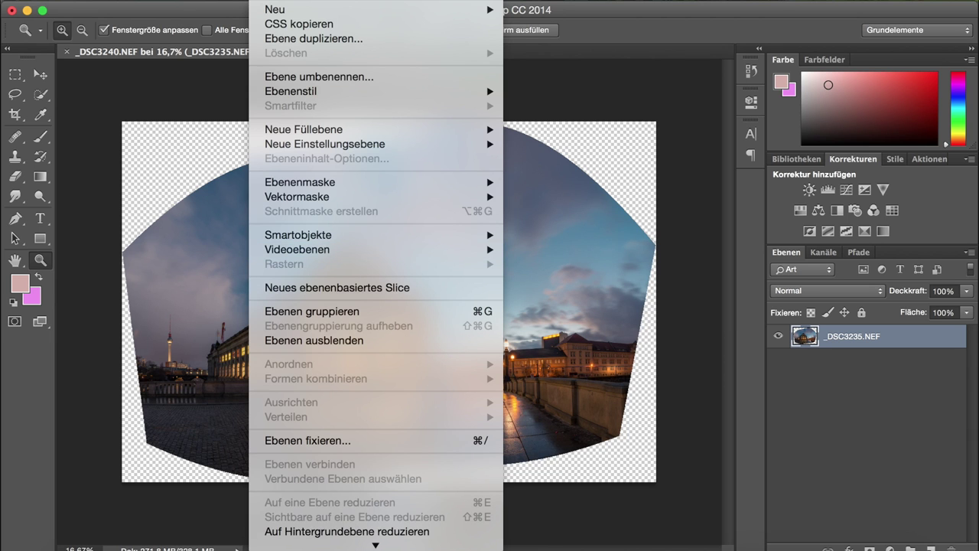
{"action": "key", "text": "Escape"}
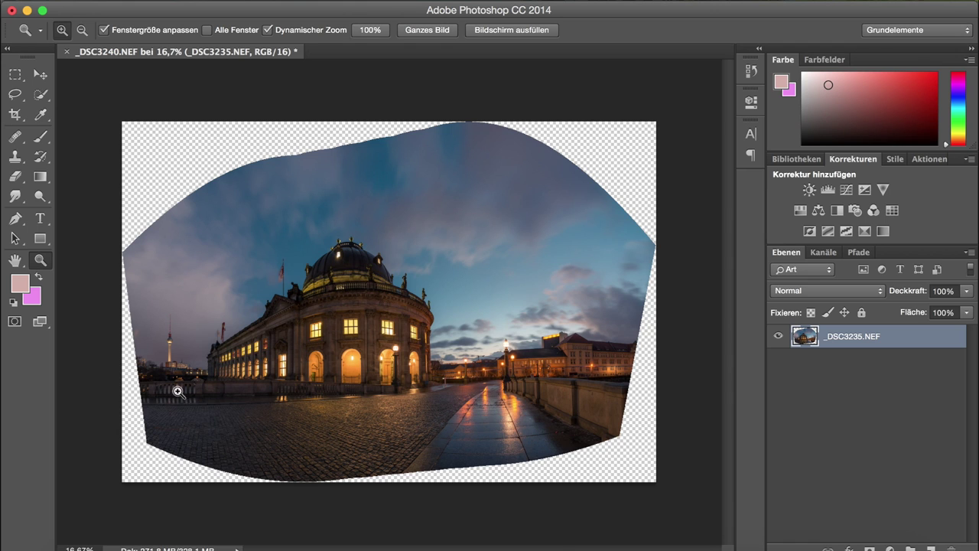
Start Adaptive Wide Angle correction and add a vertical constraint along the TV tower.
{"action": "left_click", "coordinate": [420, 1]}
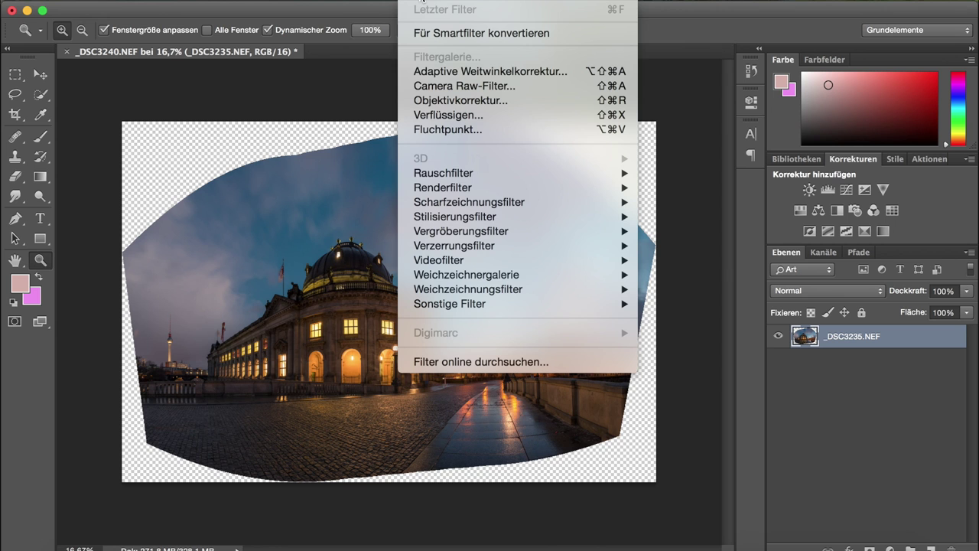
{"action": "left_click", "coordinate": [456, 73]}
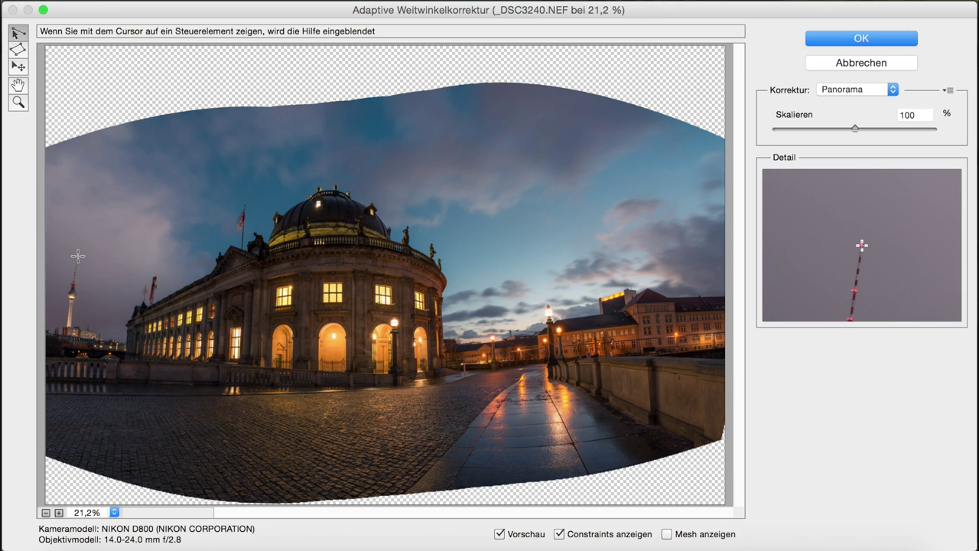
{"action": "left_click", "coordinate": [77, 258]}
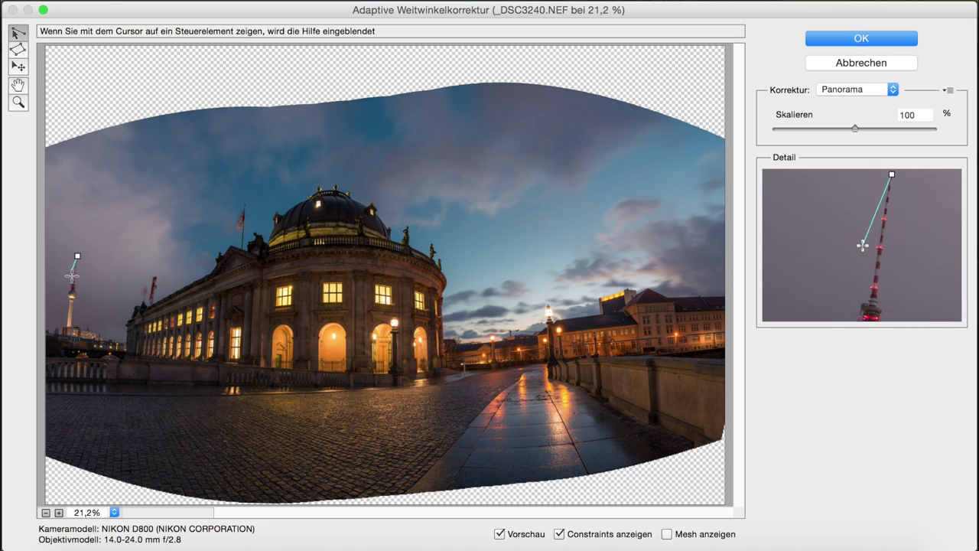
{"action": "left_click", "coordinate": [69, 327]}
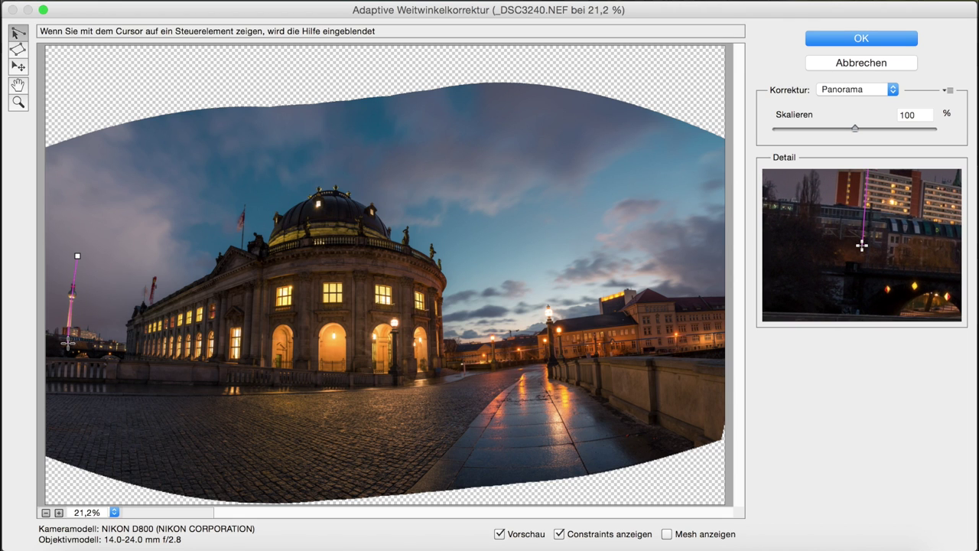
{"action": "left_click", "coordinate": [67, 344]}
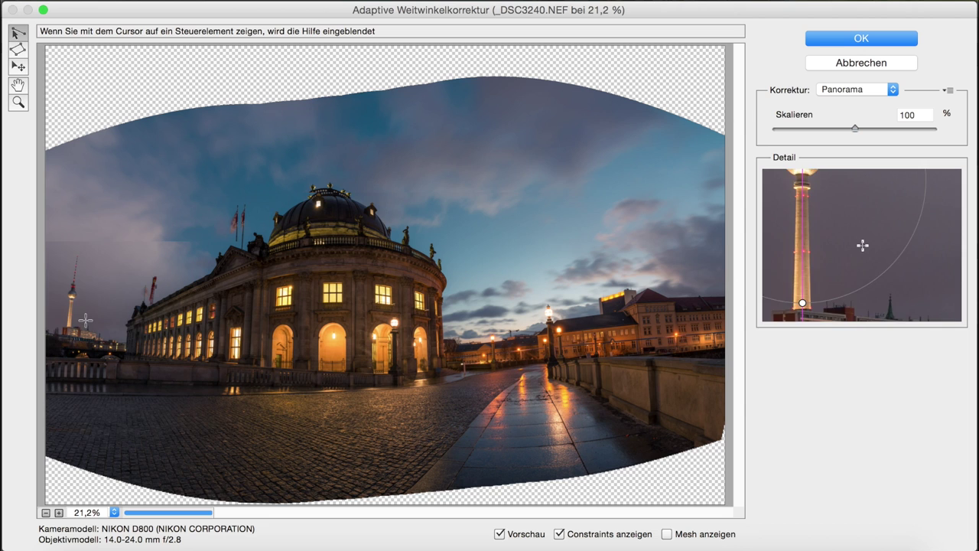
{"action": "left_click", "coordinate": [69, 259]}
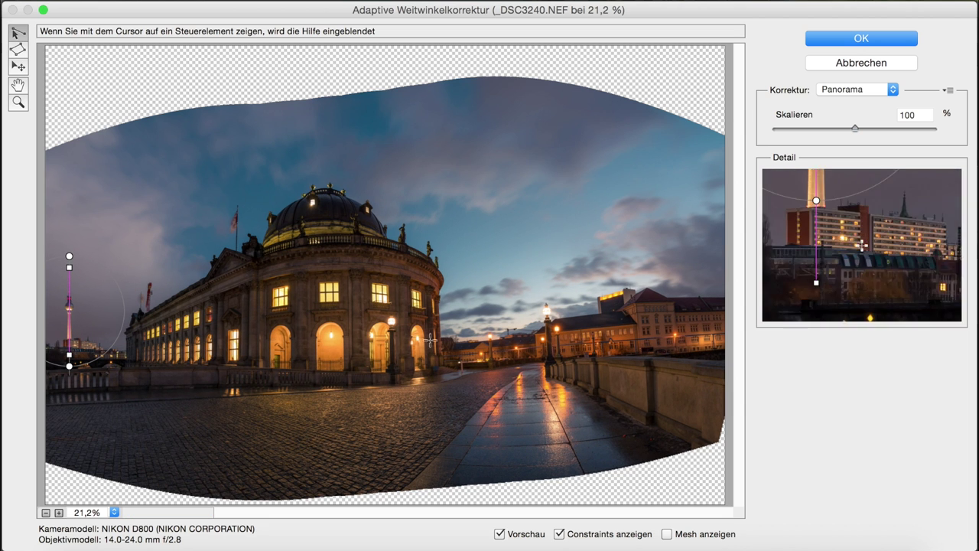
Add vertical constraints on the lamp post, a museum column and the museum's right edge.
{"action": "left_click", "coordinate": [546, 306]}
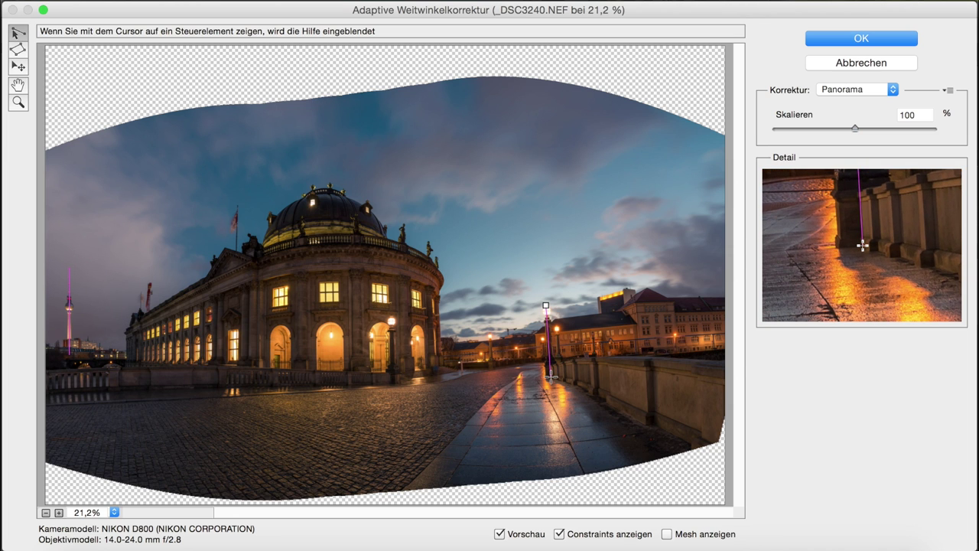
{"action": "left_click", "coordinate": [551, 377]}
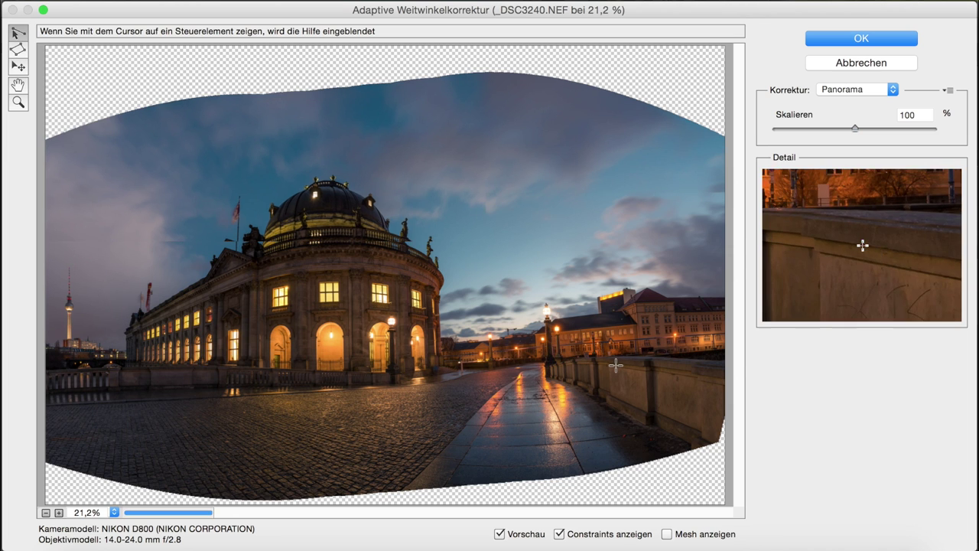
{"action": "left_click", "coordinate": [258, 274]}
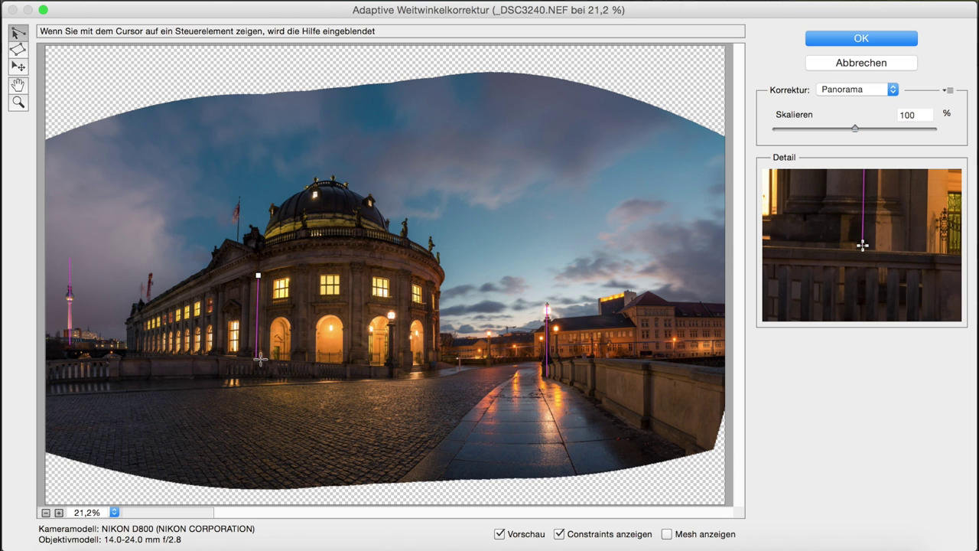
{"action": "left_click", "coordinate": [260, 358]}
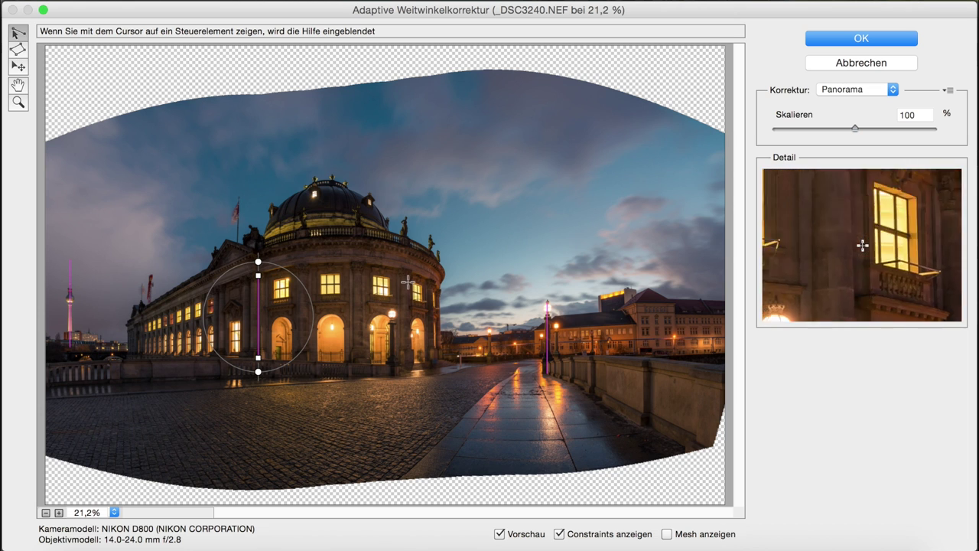
{"action": "left_click", "coordinate": [439, 292]}
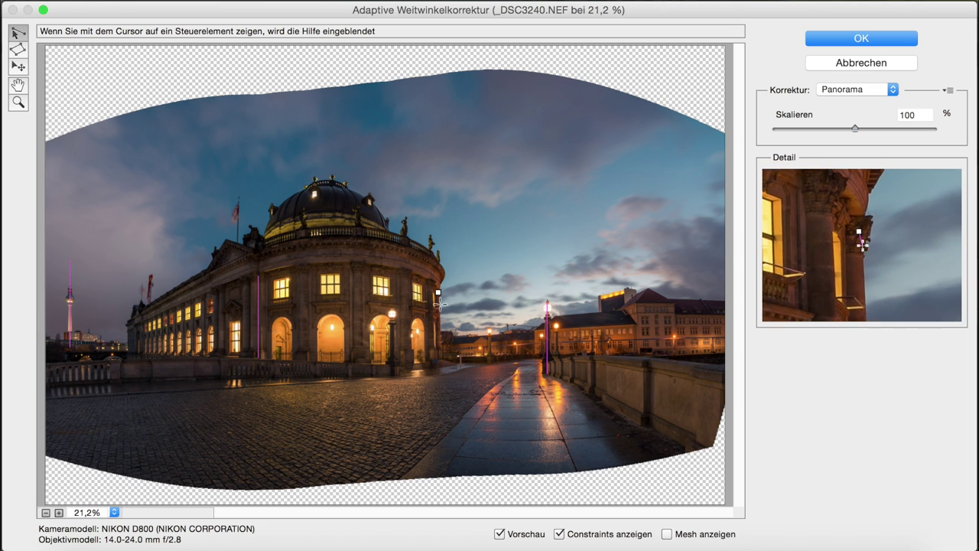
{"action": "left_click", "coordinate": [439, 357]}
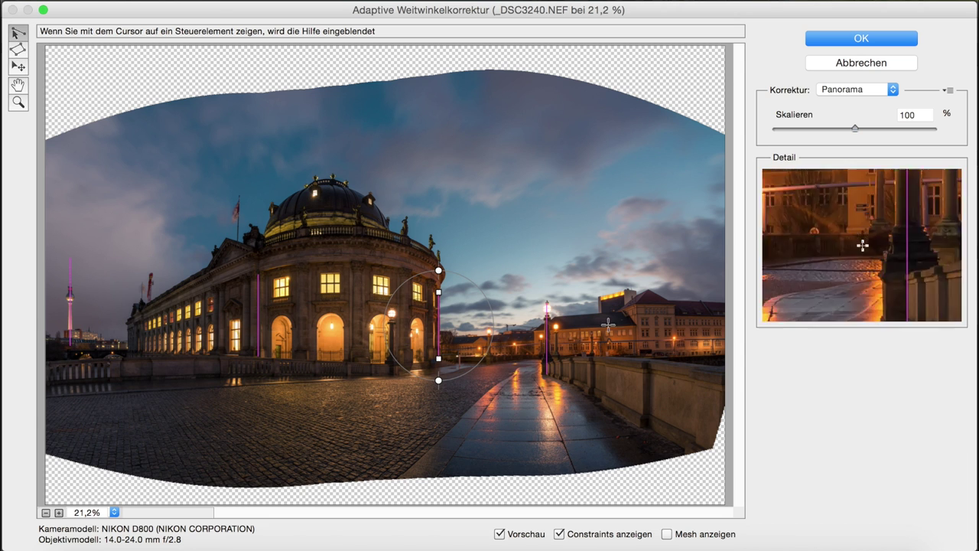
{"action": "left_click", "coordinate": [634, 325]}
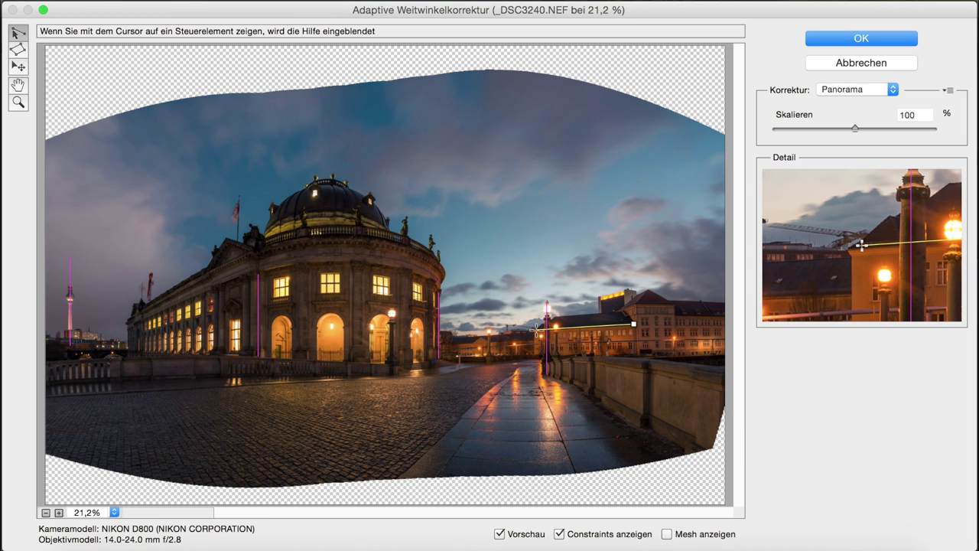
Add horizontal constraints along the right-hand buildings' roofs and the distant street scene.
{"action": "left_click", "coordinate": [580, 329]}
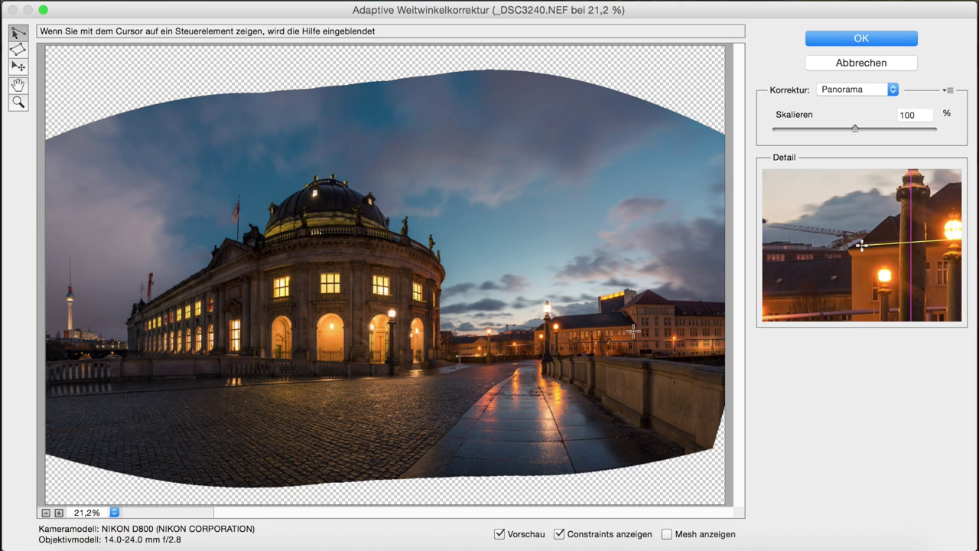
{"action": "left_click", "coordinate": [678, 318]}
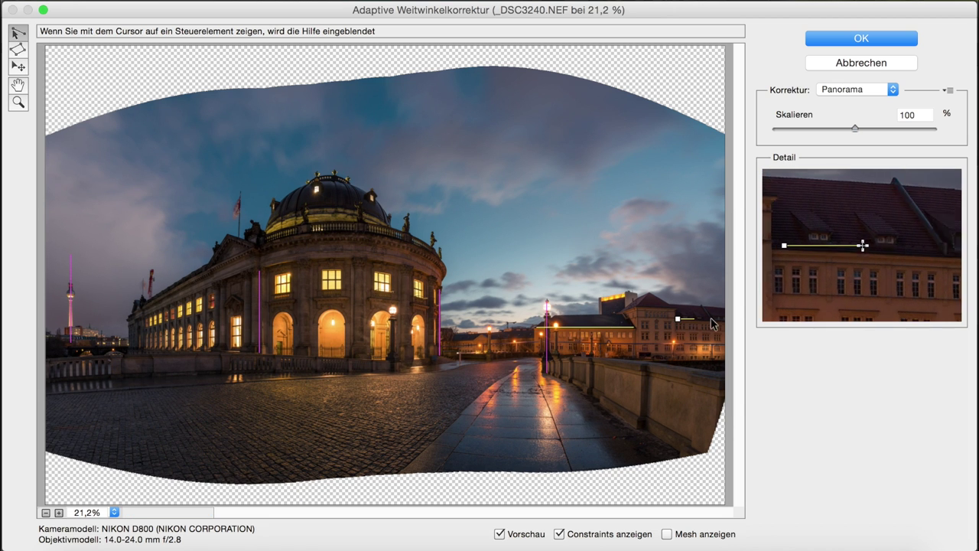
{"action": "left_click", "coordinate": [722, 327]}
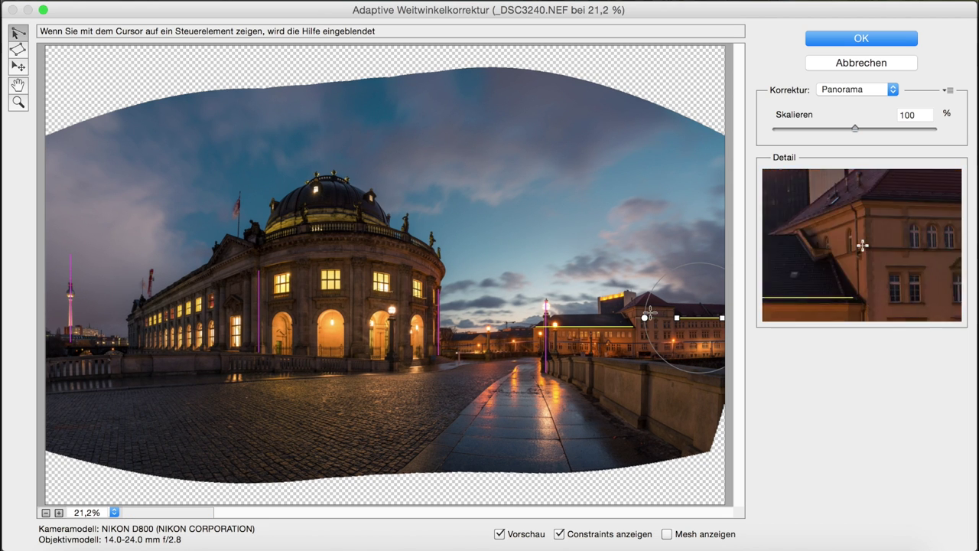
{"action": "left_click", "coordinate": [670, 307]}
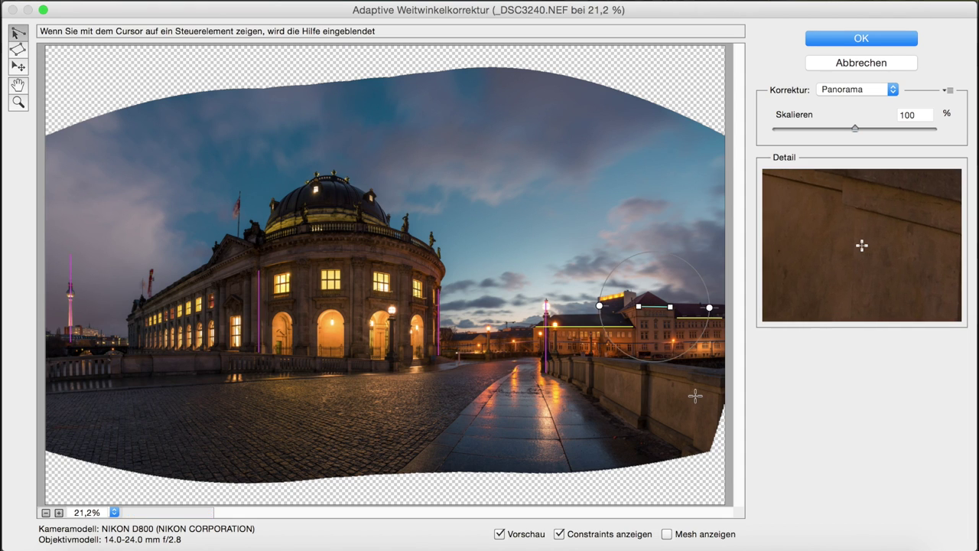
{"action": "left_click", "coordinate": [529, 337]}
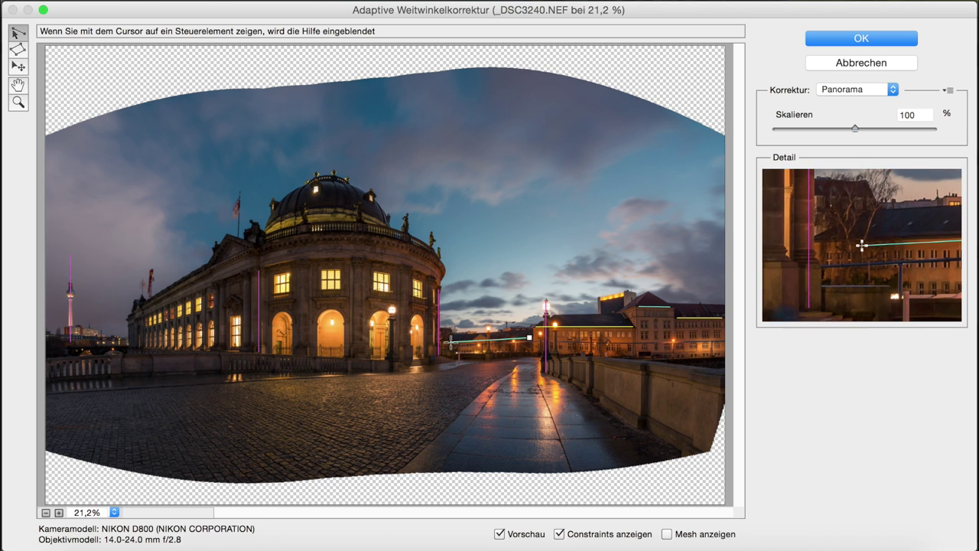
{"action": "left_click", "coordinate": [458, 338]}
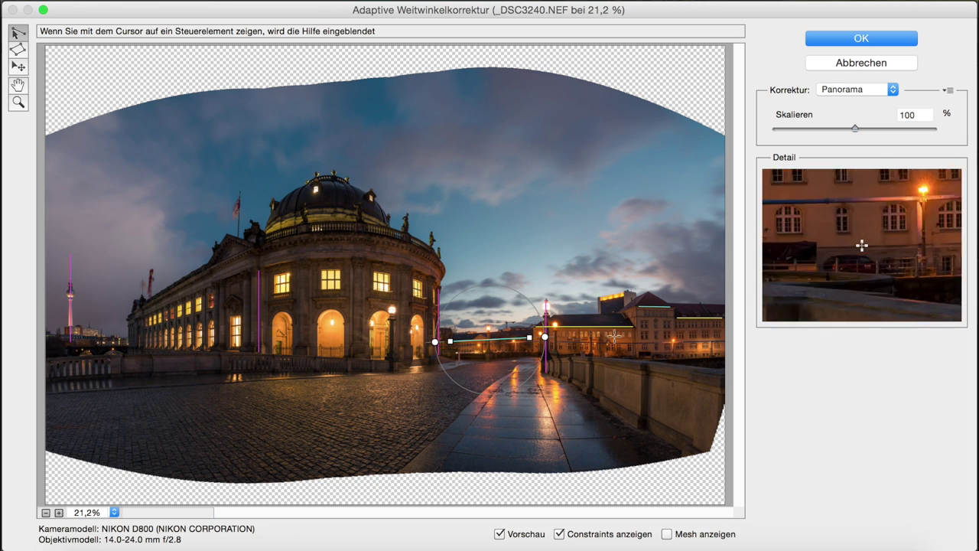
{"action": "left_click", "coordinate": [598, 328]}
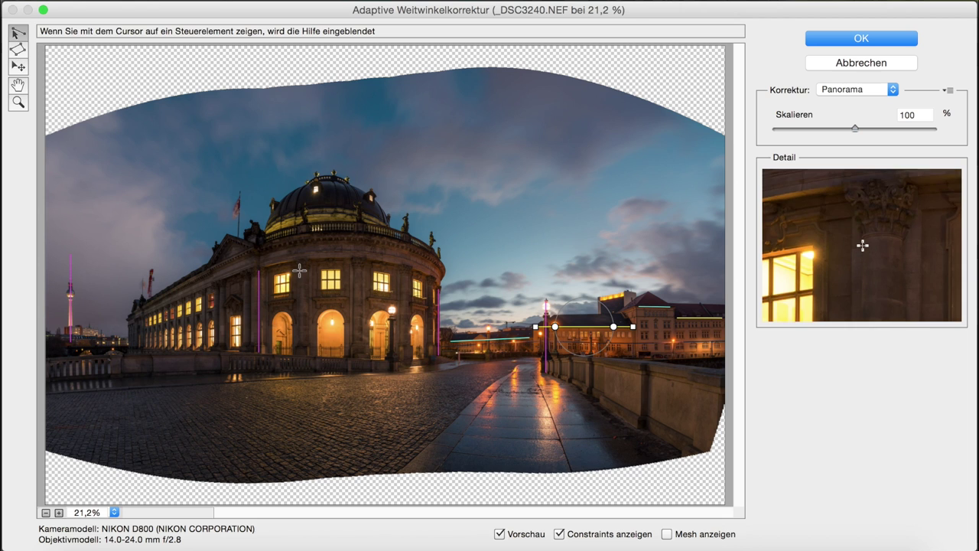
Straighten another museum edge and the left building edge, then apply the wide-angle correction.
{"action": "left_click", "coordinate": [299, 264]}
{"action": "left_click", "coordinate": [299, 354]}
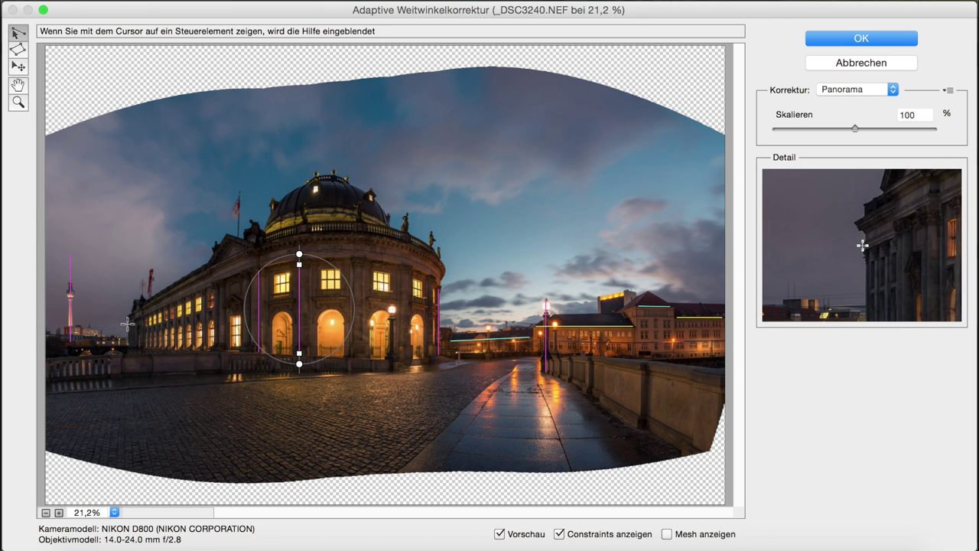
{"action": "left_click", "coordinate": [128, 324]}
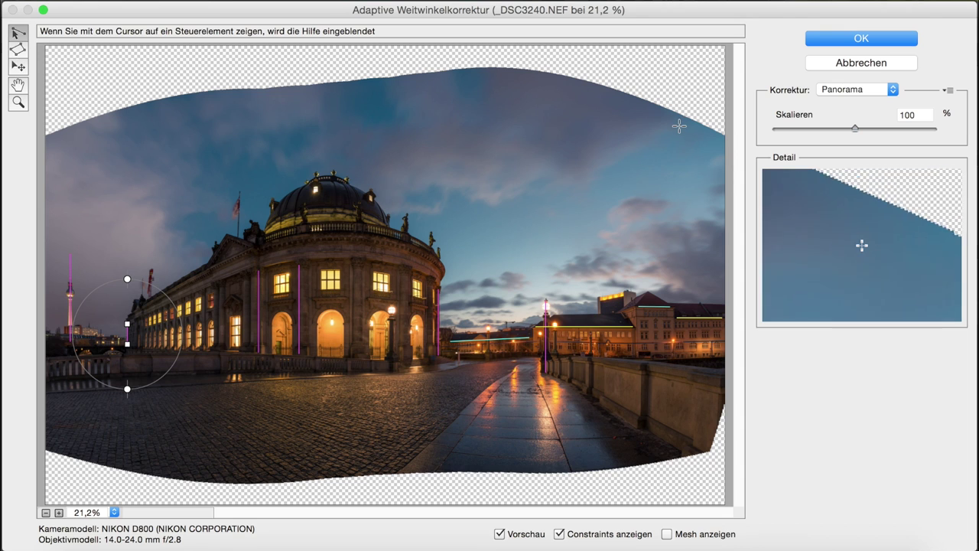
{"action": "left_click", "coordinate": [849, 42]}
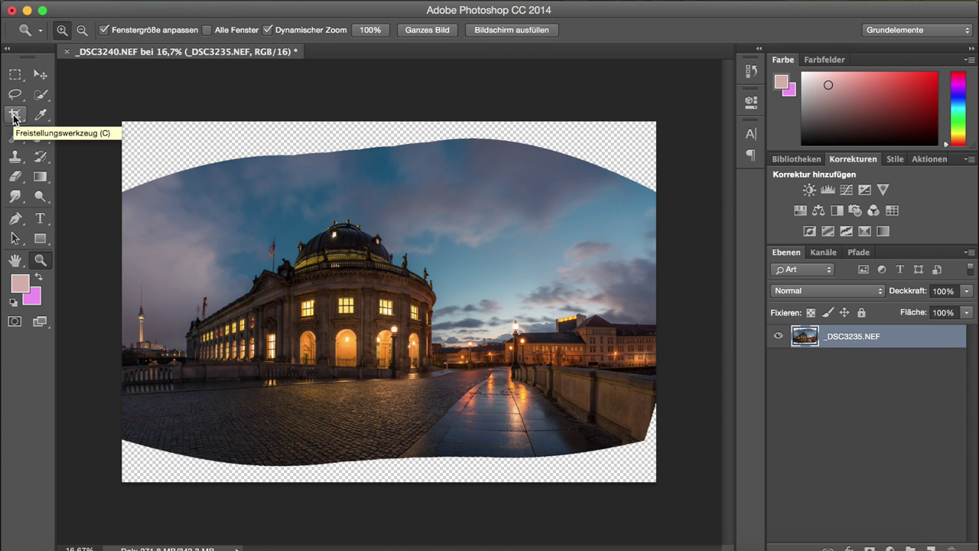
Set the Crop tool to a 2:1 ratio.
{"action": "left_click", "coordinate": [14, 115]}
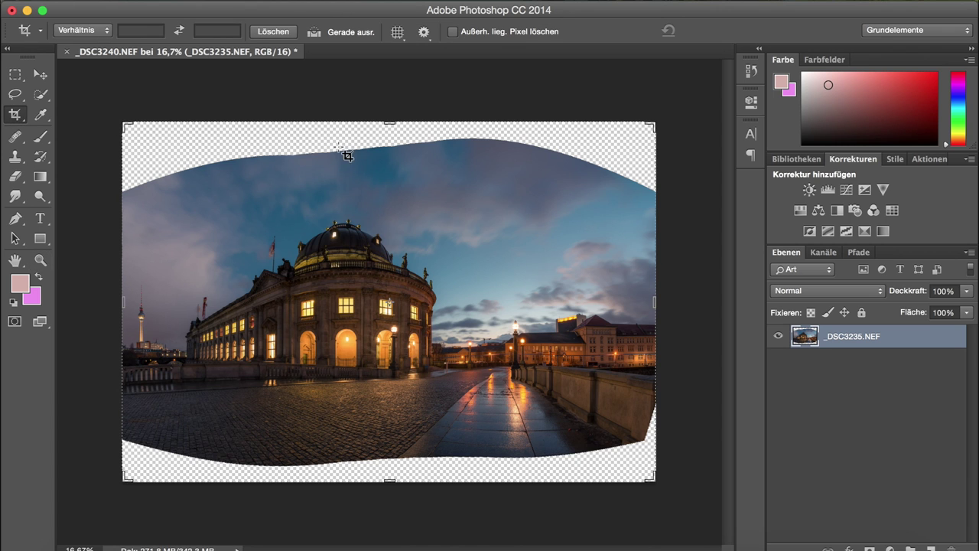
{"action": "left_click_drag", "start_coordinate": [393, 123], "coordinate": [390, 153]}
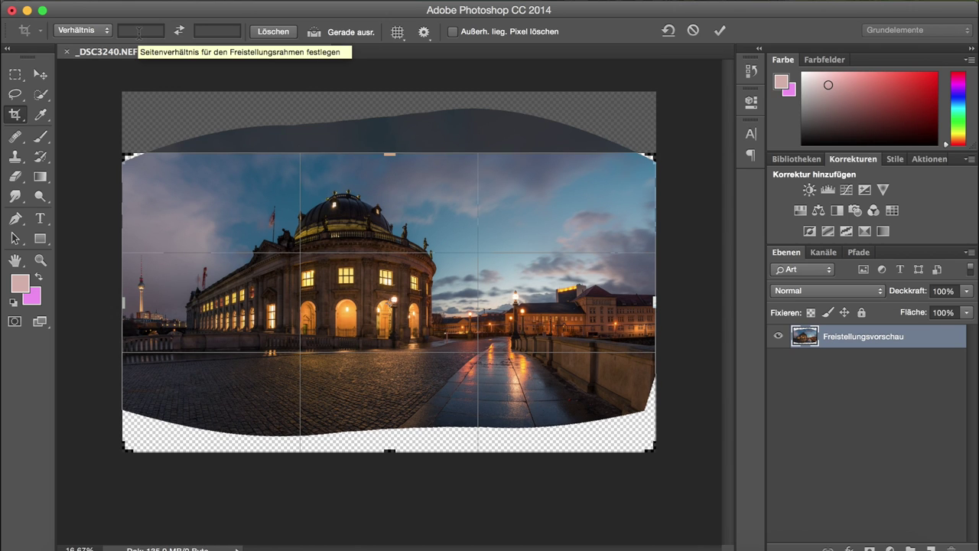
{"action": "left_click", "coordinate": [139, 32]}
{"action": "type", "text": "2"}
{"action": "left_click", "coordinate": [220, 32]}
{"action": "type", "text": "1"}
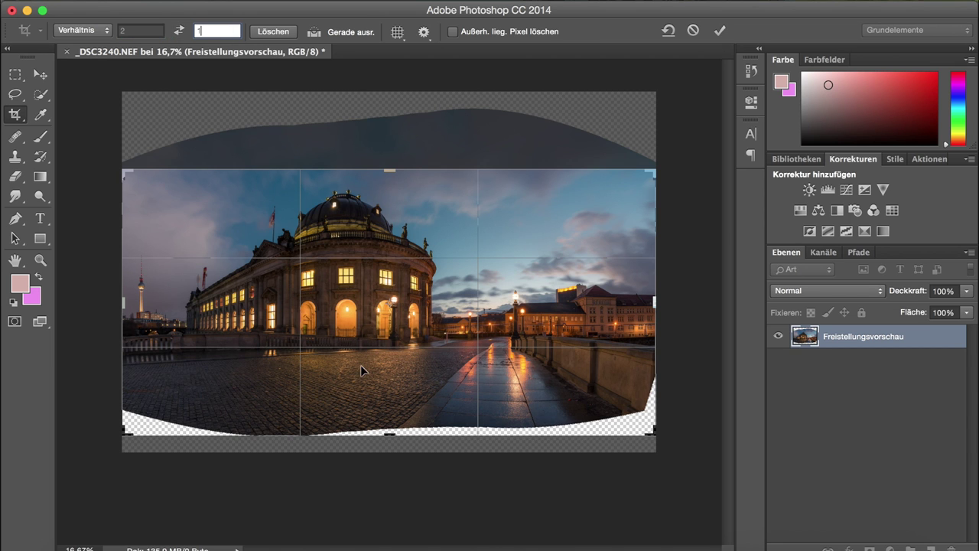
Position and resize the 2:1 crop frame to trim the transparent edges, then commit it.
{"action": "left_click_drag", "start_coordinate": [368, 381], "coordinate": [369, 399]}
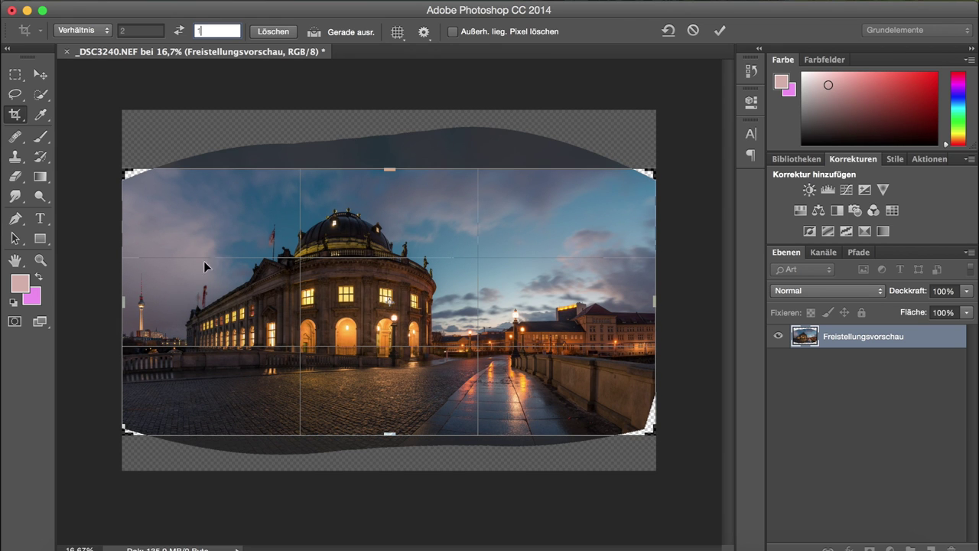
{"action": "left_click_drag", "start_coordinate": [392, 304], "coordinate": [396, 314]}
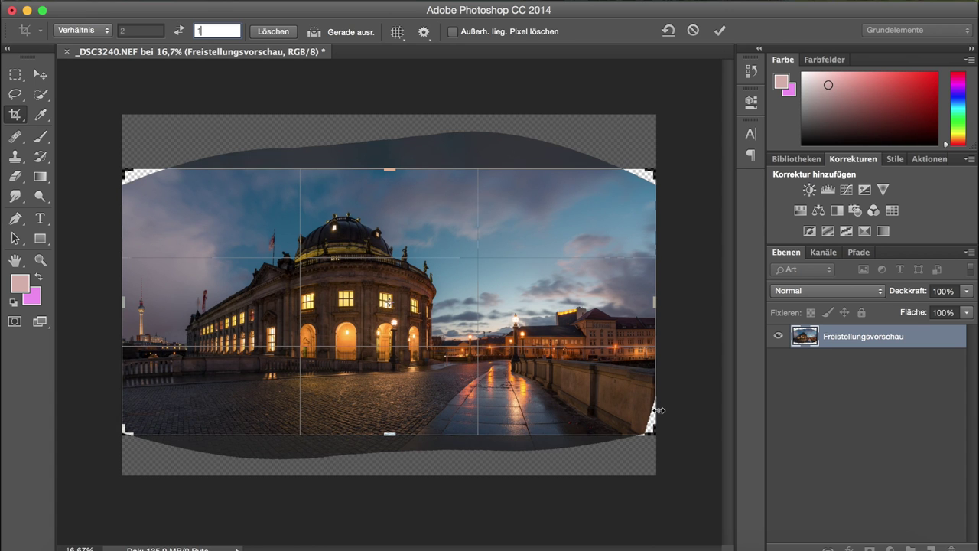
{"action": "left_click_drag", "start_coordinate": [656, 433], "coordinate": [649, 427]}
{"action": "left_click_drag", "start_coordinate": [651, 167], "coordinate": [644, 172]}
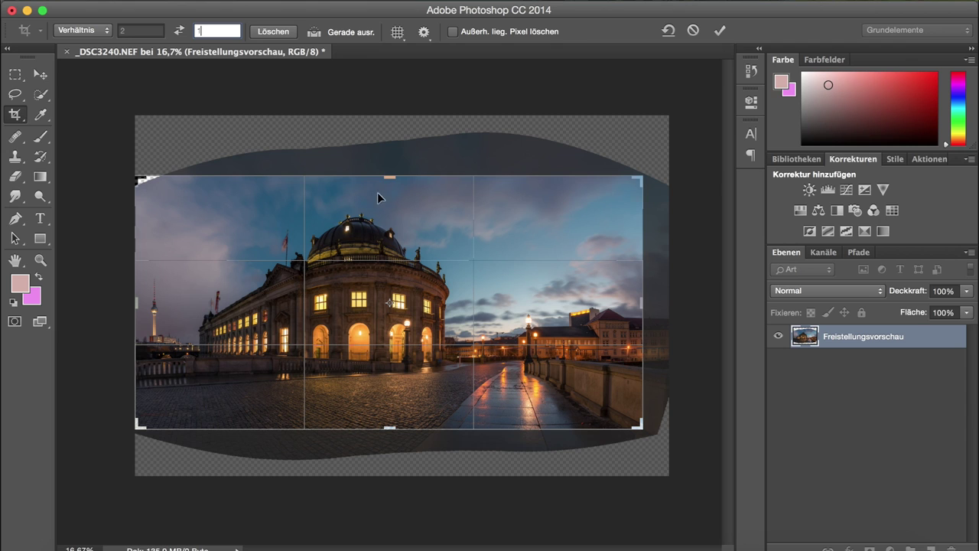
{"action": "left_click", "coordinate": [720, 31]}
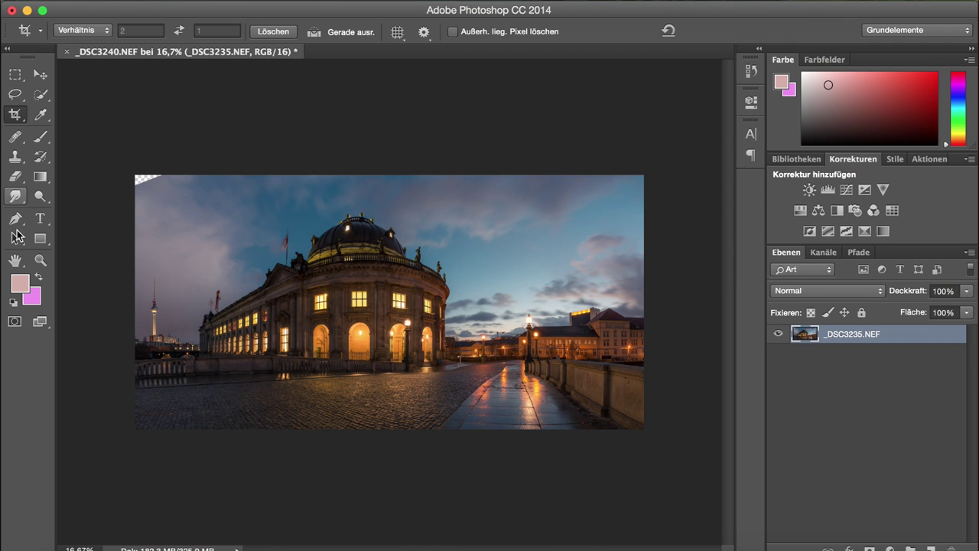
Zoom into the top-left sky corner and lasso its transparent gap with 0 px feather.
{"action": "left_click", "coordinate": [40, 260]}
{"action": "left_click", "coordinate": [139, 180]}
{"action": "left_click_drag", "start_coordinate": [139, 181], "coordinate": [129, 183]}
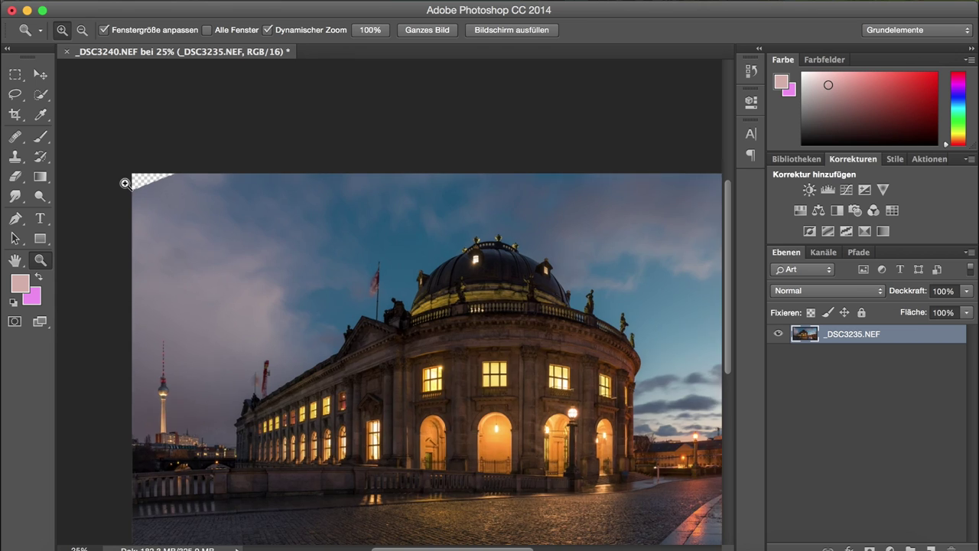
{"action": "left_click", "coordinate": [14, 94]}
{"action": "left_click_drag", "start_coordinate": [149, 205], "coordinate": [268, 138]}
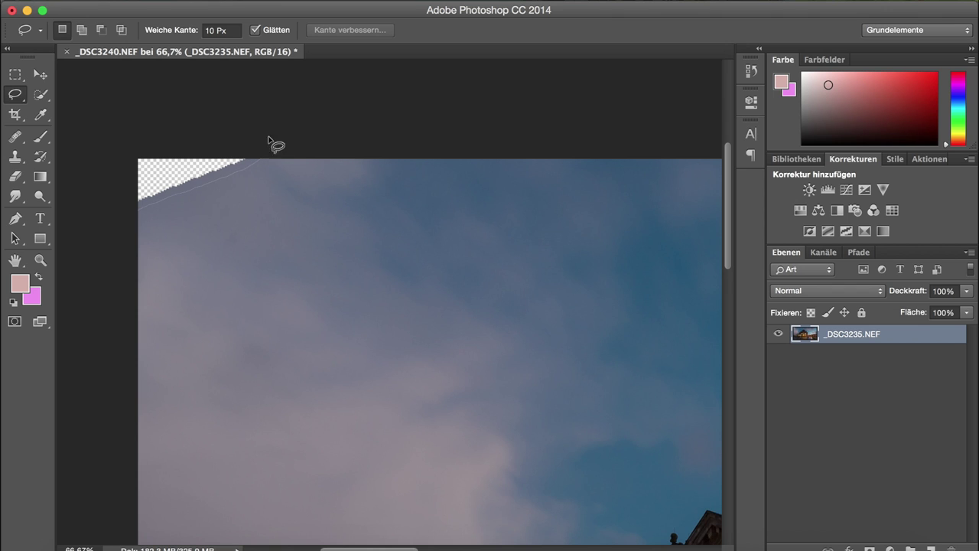
{"action": "left_click_drag", "start_coordinate": [268, 137], "coordinate": [101, 227]}
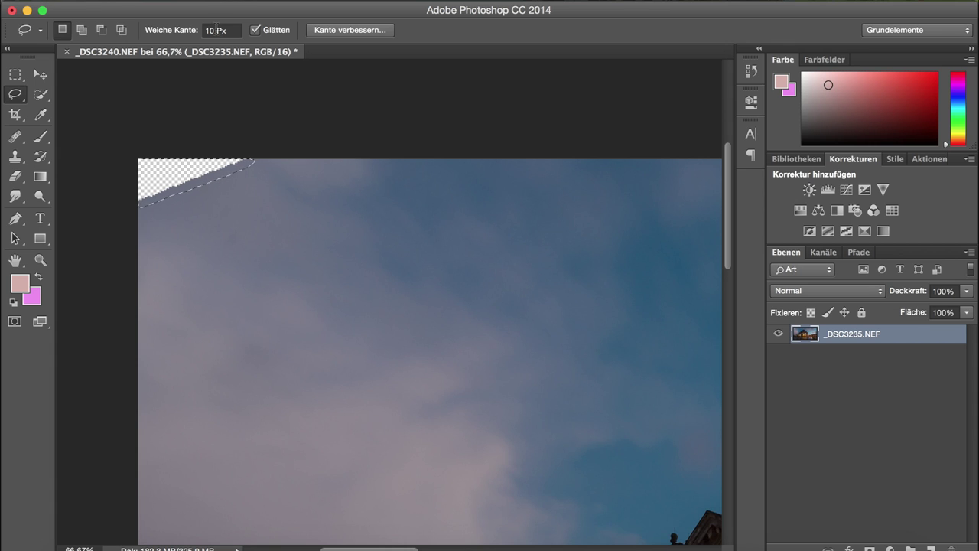
{"action": "double_click", "coordinate": [205, 31]}
{"action": "type", "text": "0"}
{"action": "key", "text": "Return"}
{"action": "left_click", "coordinate": [214, 147]}
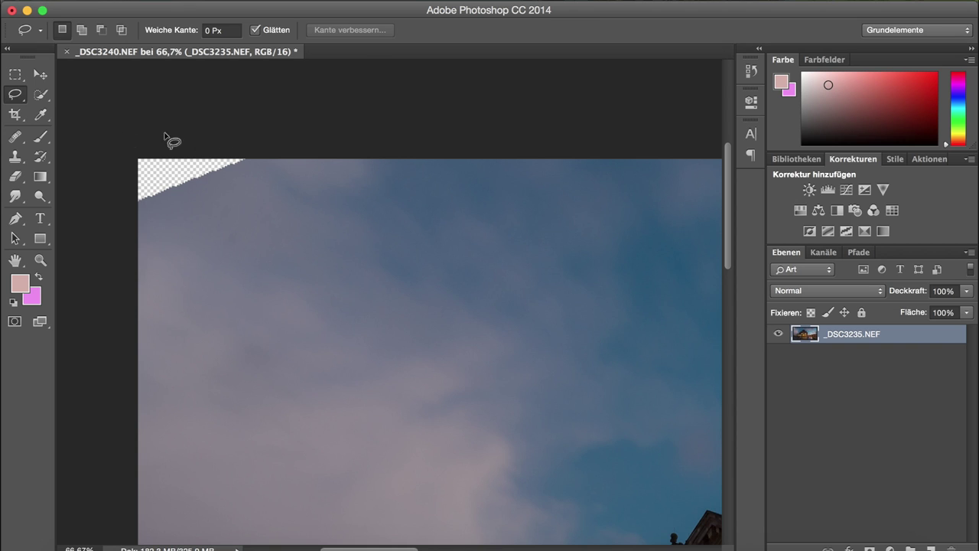
{"action": "left_click_drag", "start_coordinate": [119, 236], "coordinate": [143, 114]}
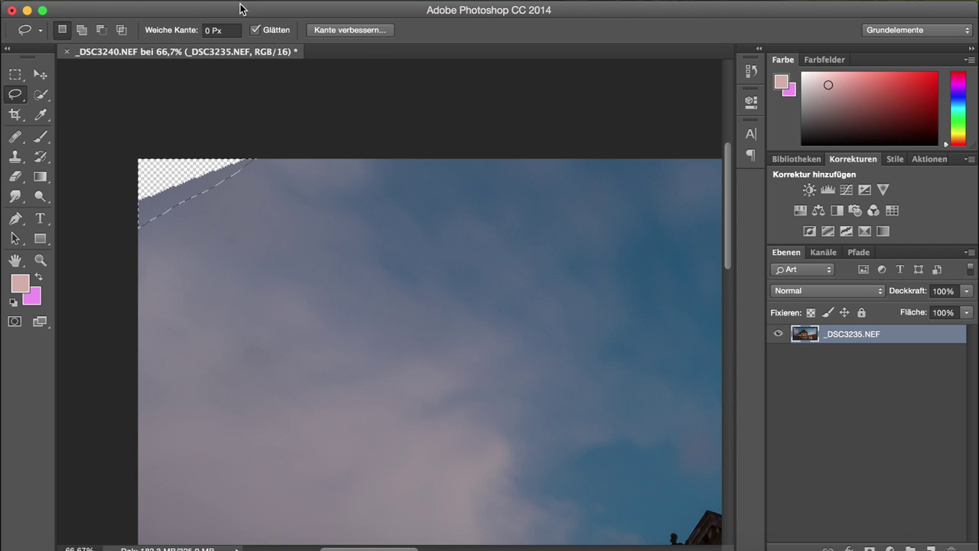
Content-aware fill the selected corner, deselect it, and zoom back out.
{"action": "left_click", "coordinate": [187, 5]}
{"action": "left_click", "coordinate": [203, 219]}
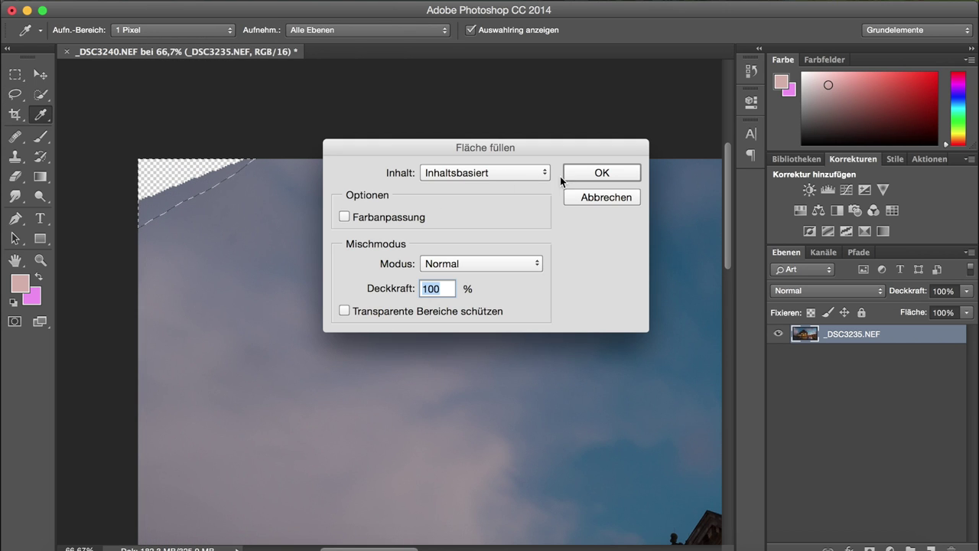
{"action": "left_click", "coordinate": [593, 175]}
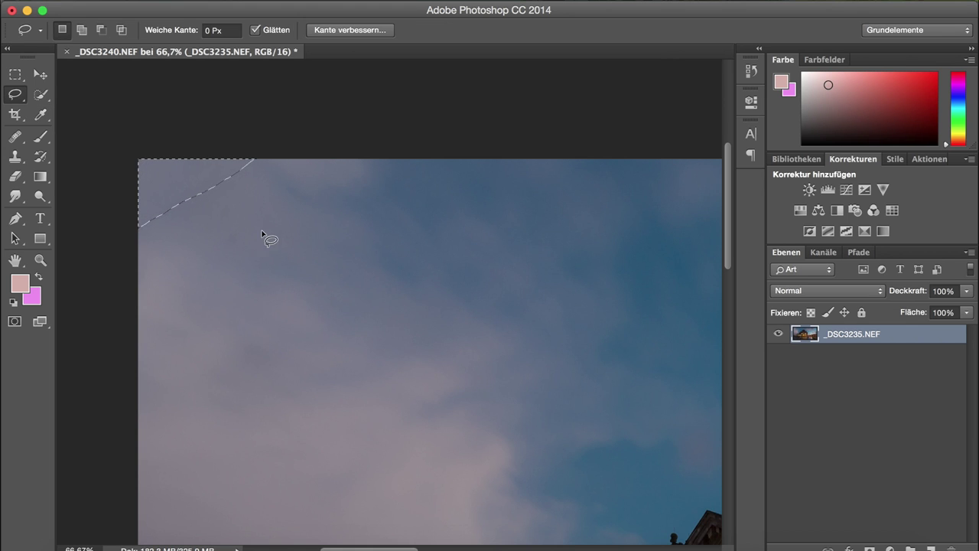
{"action": "left_click", "coordinate": [264, 204]}
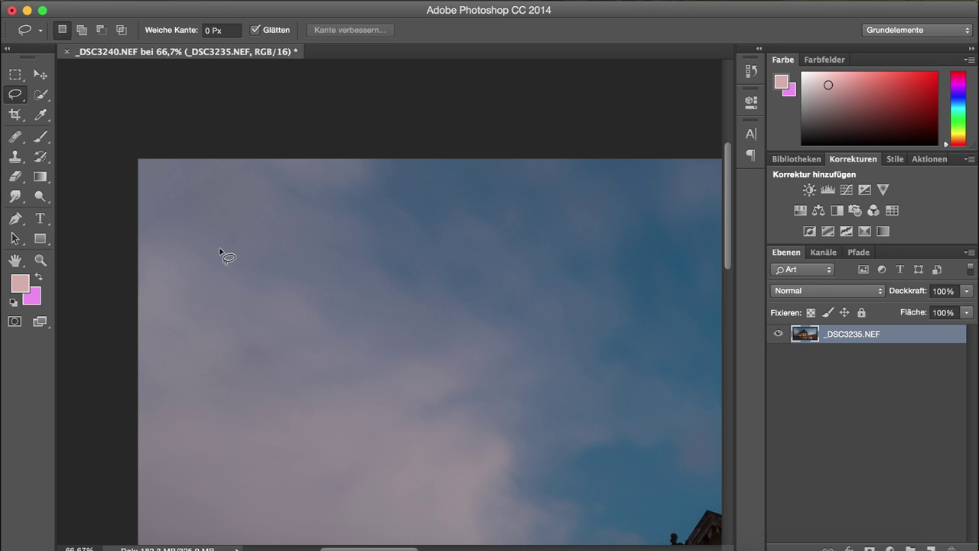
{"action": "left_click", "coordinate": [40, 260]}
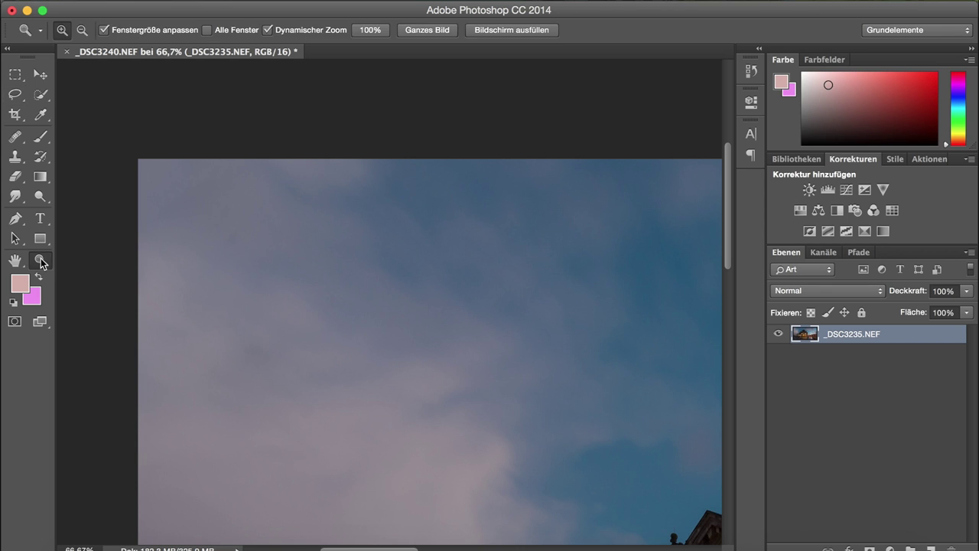
{"action": "left_click", "coordinate": [318, 302], "text": "alt"}
Save the panorama as _DSC3235-Bearbeitet-2.tif and close the document.
{"action": "left_click", "coordinate": [318, 303], "text": "alt"}
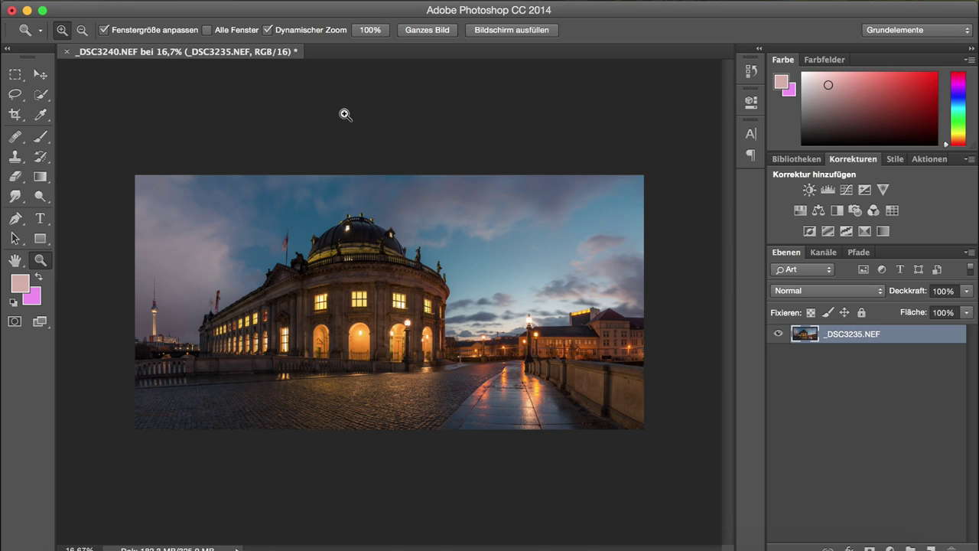
{"action": "left_click", "coordinate": [67, 52]}
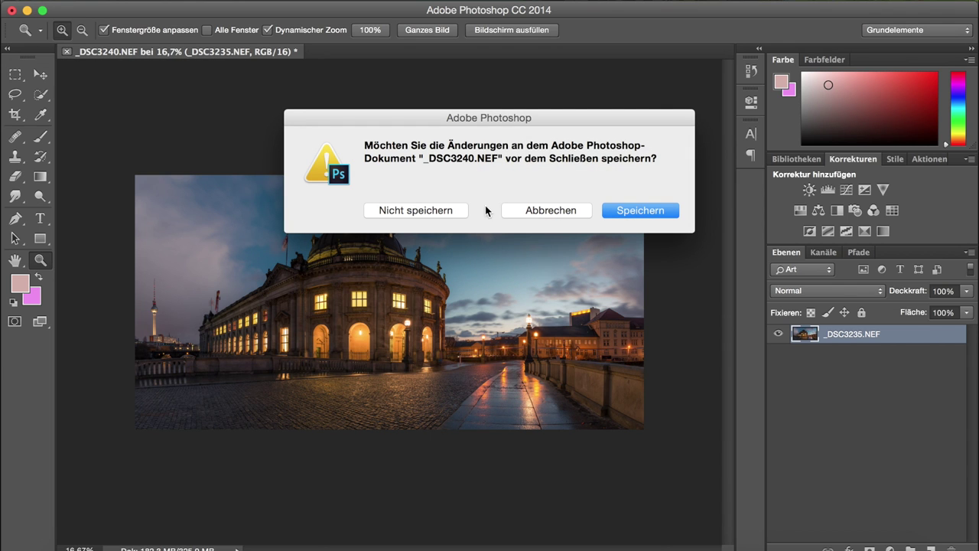
{"action": "left_click", "coordinate": [631, 210]}
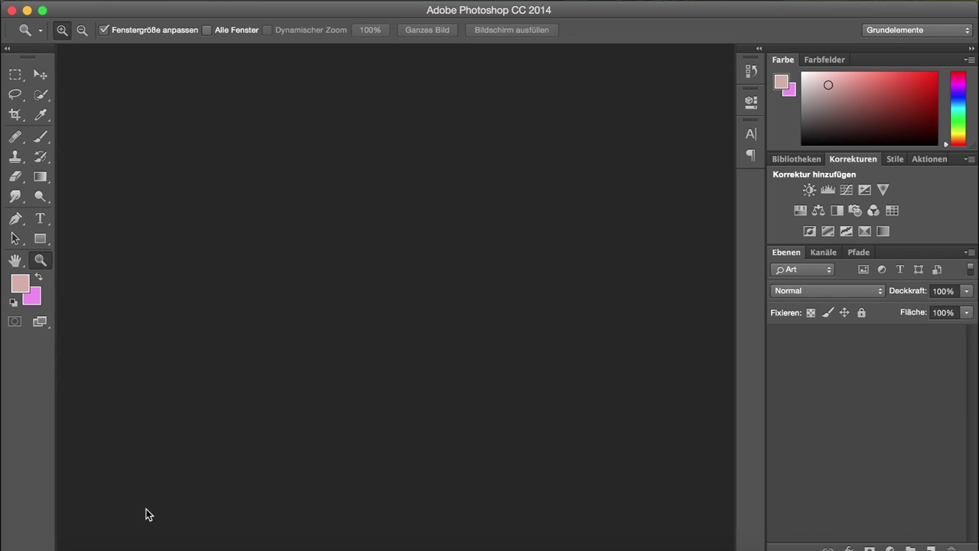
Return to Lightroom and show the panorama's Grundeinstellungen panel in Develop.
{"action": "left_click", "coordinate": [462, 536]}
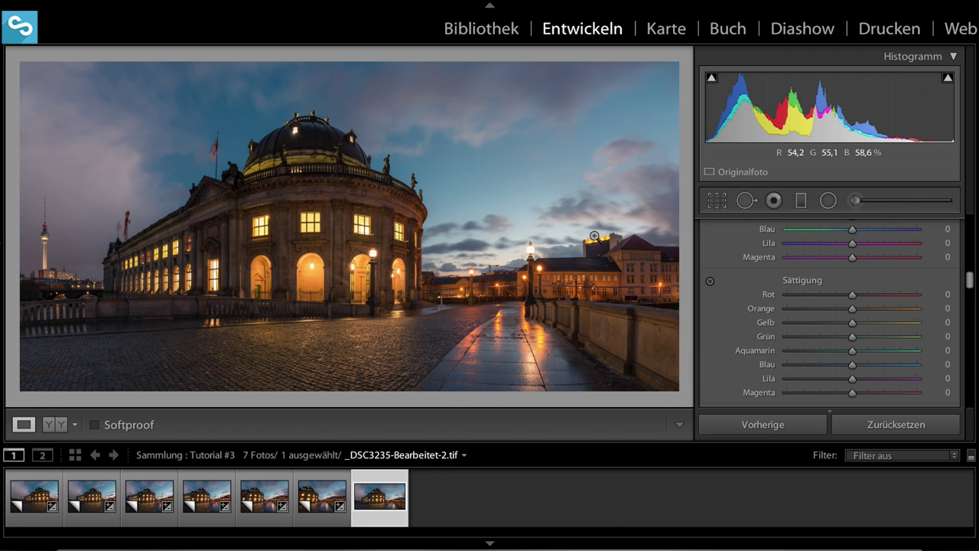
{"action": "scroll", "coordinate": [881, 289], "scroll_direction": "up", "scroll_amount": 10}
{"action": "scroll", "coordinate": [880, 289], "scroll_direction": "down", "scroll_amount": 2}
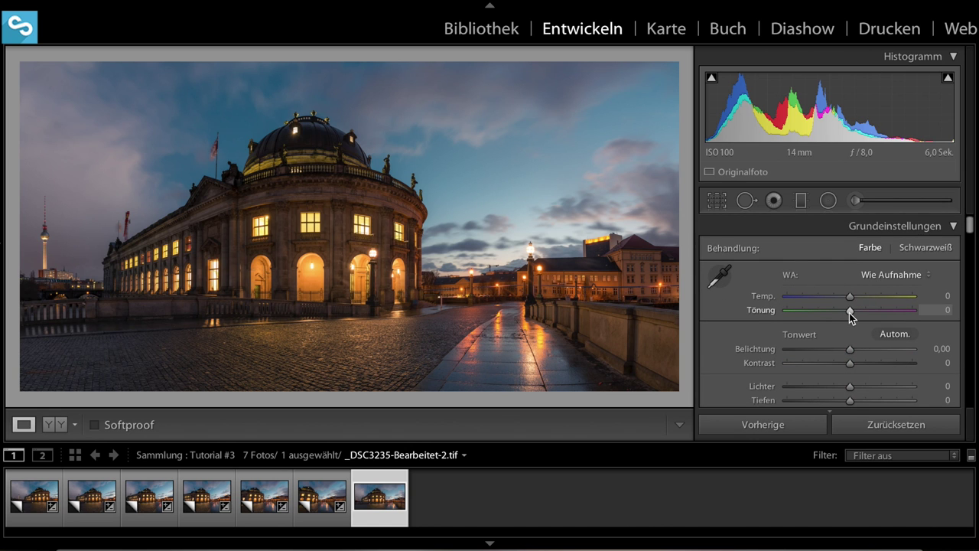
Trial shadows at +100 and highlights at -100, then undo both back to 0.
{"action": "left_click", "coordinate": [856, 400]}
{"action": "left_click_drag", "start_coordinate": [893, 404], "coordinate": [944, 399]}
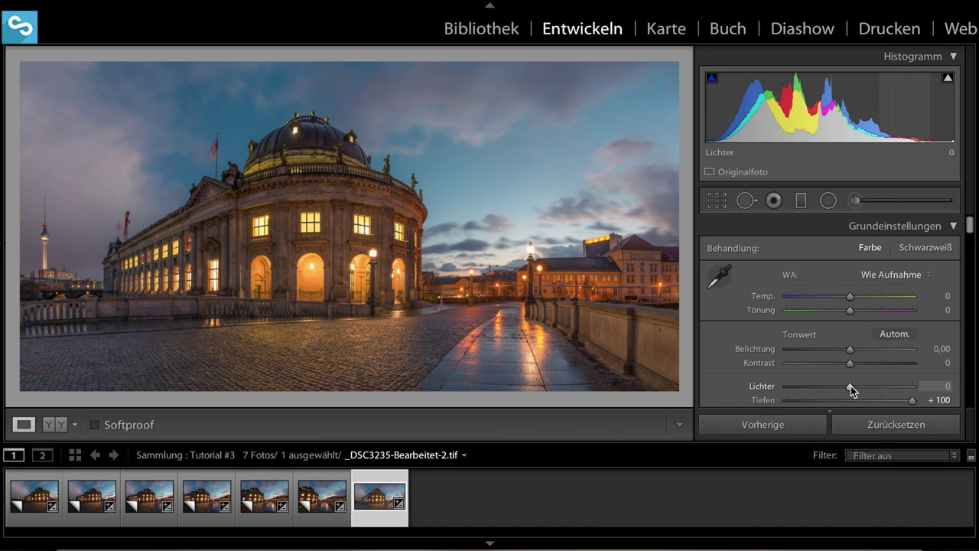
{"action": "left_click_drag", "start_coordinate": [850, 386], "coordinate": [721, 395]}
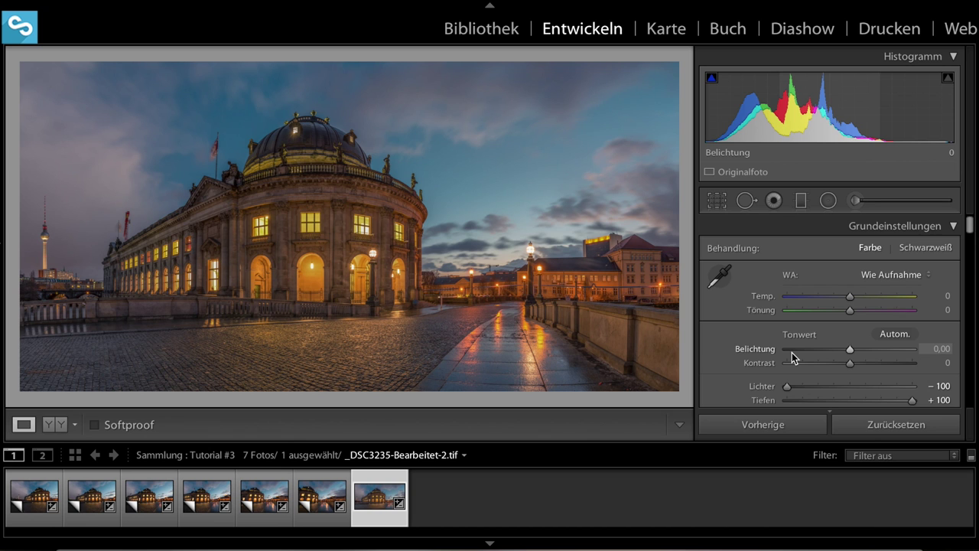
{"action": "key", "text": "ctrl+z"}
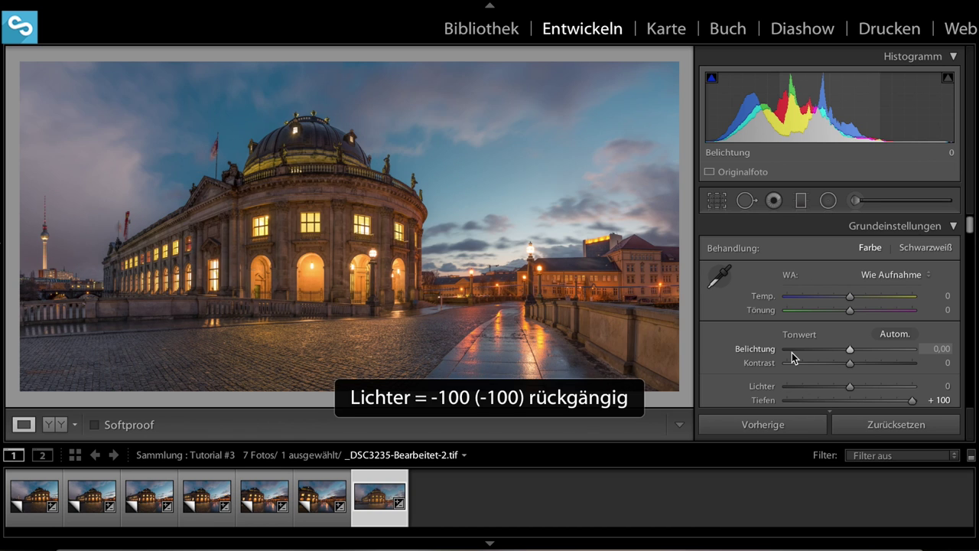
{"action": "key", "text": "ctrl+z"}
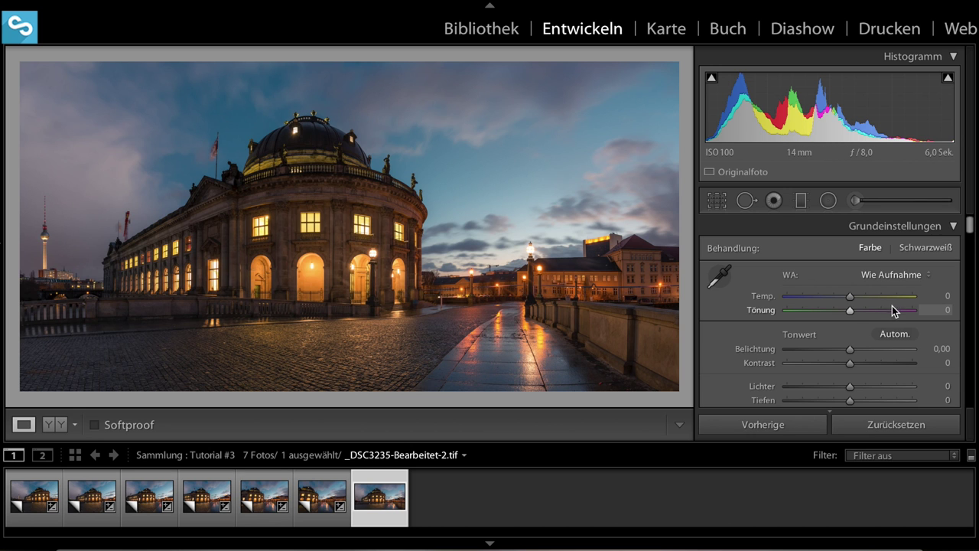
Lower the panorama's Tönung (tint) to −15, toward green.
{"action": "left_click_drag", "start_coordinate": [849, 310], "coordinate": [840, 310]}
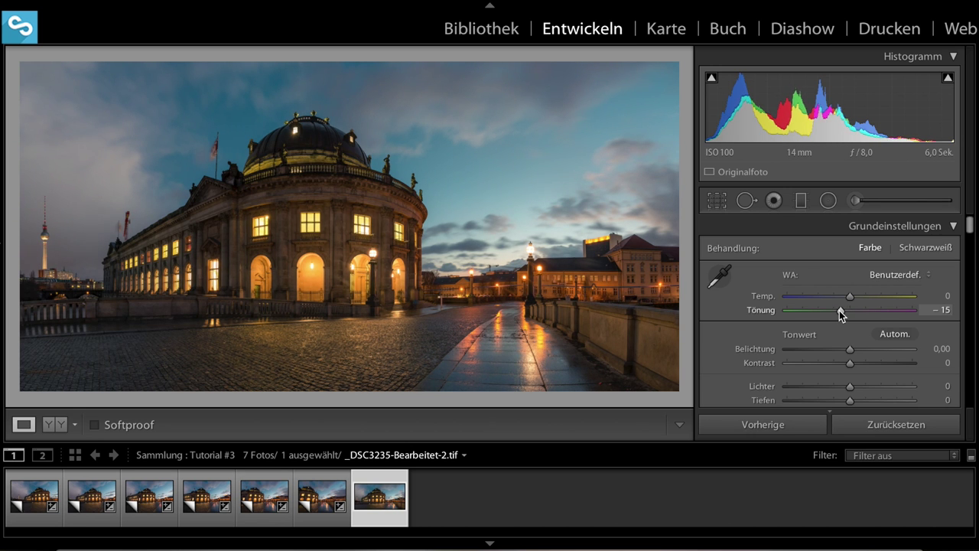